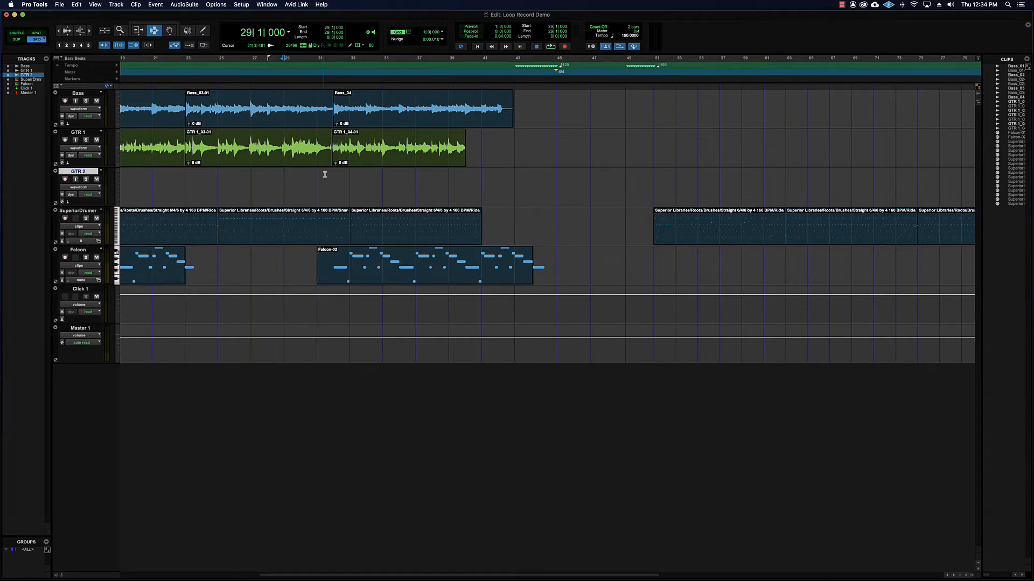
# Step: Select the Bass_03-01 clip with the Grabber tool to define the recording range
pyautogui.press('super+4')
pyautogui.click(358, 144)
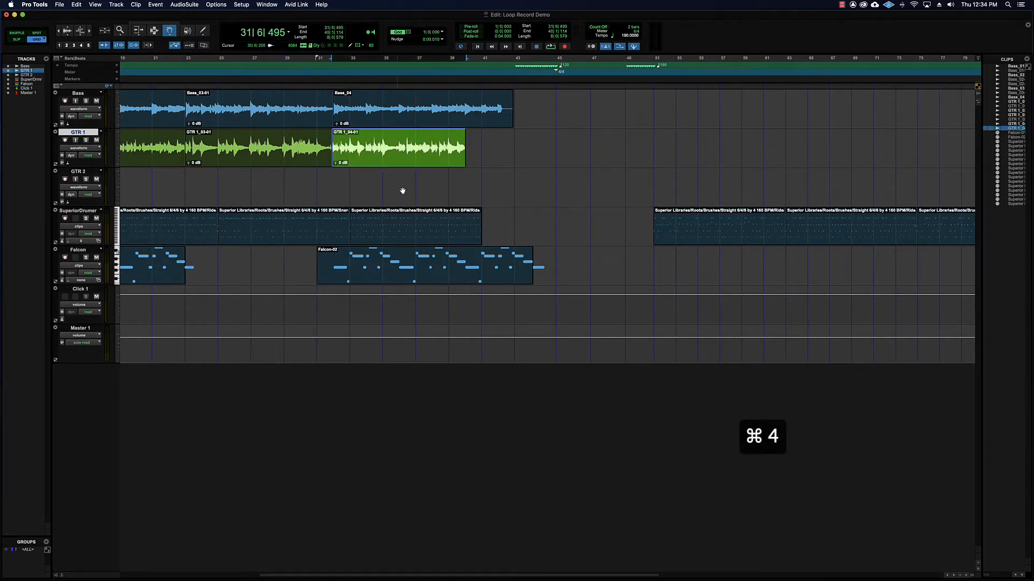
pyautogui.click(399, 119)
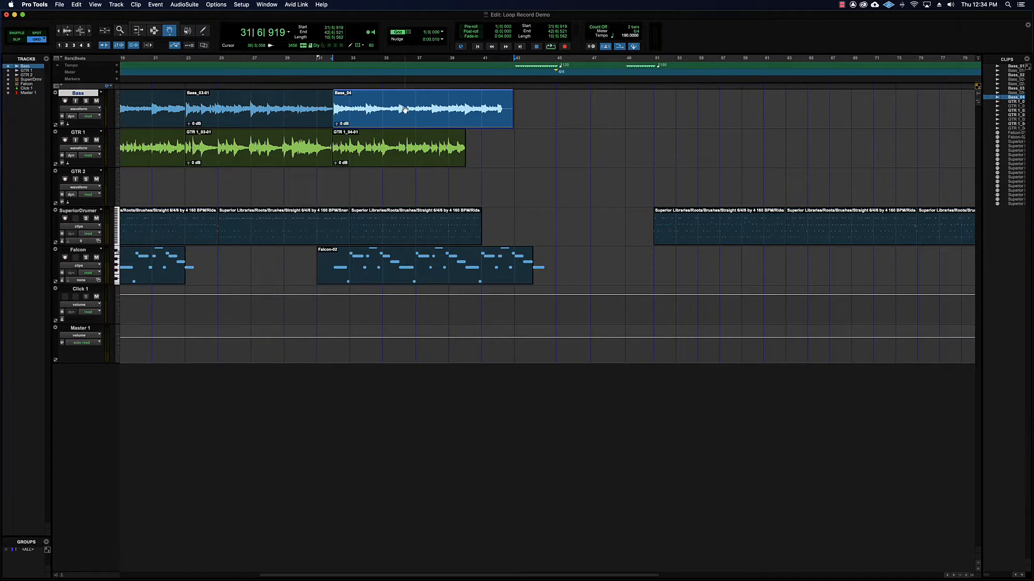
pyautogui.click(297, 108)
pyautogui.hscroll(-5, 349, 142)
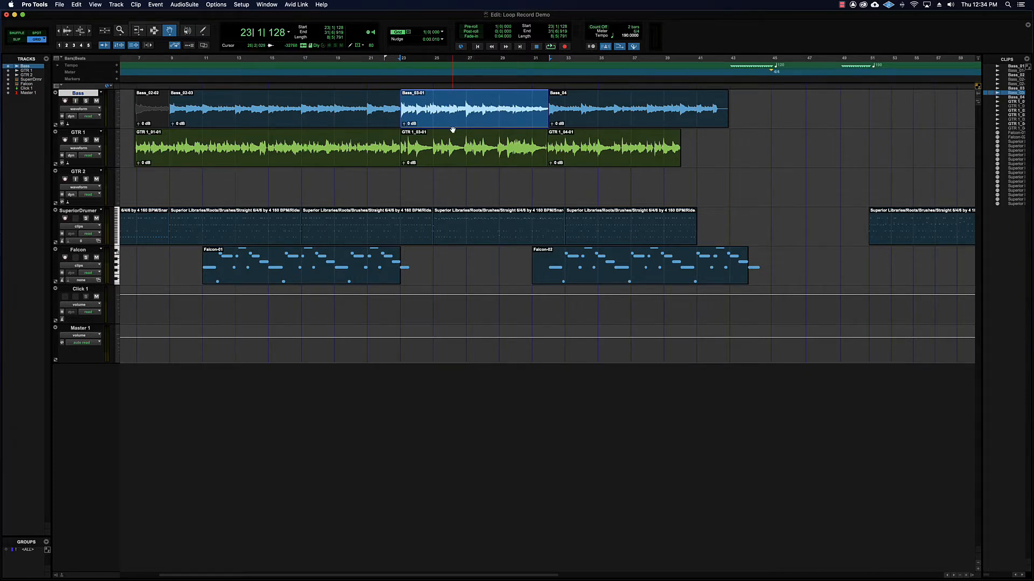
# Step: Record-enable GTR 2, record a short take over the selected clip's range, and undo the take
pyautogui.click(65, 179)
pyautogui.press('super+space')
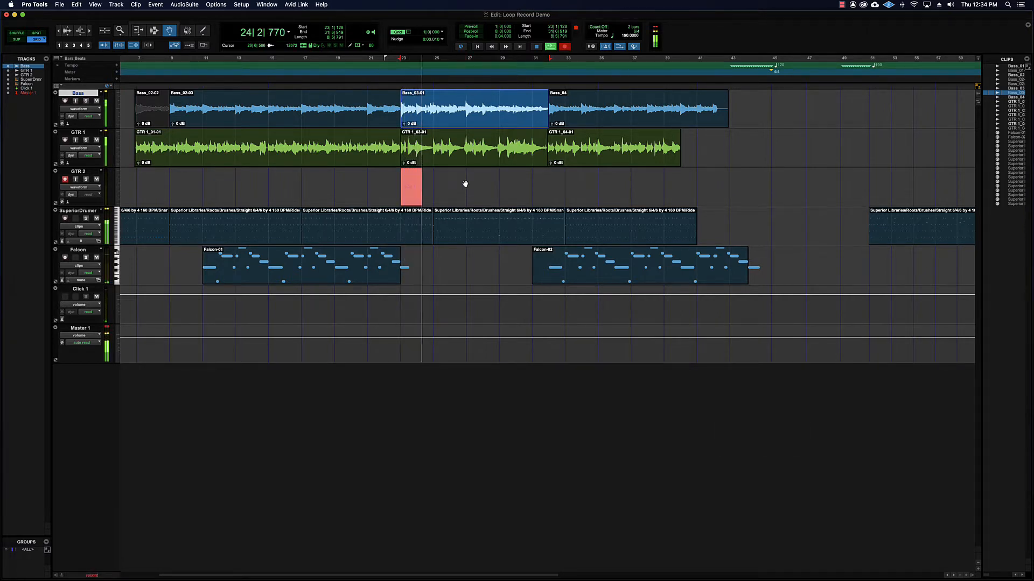
pyautogui.press('space')
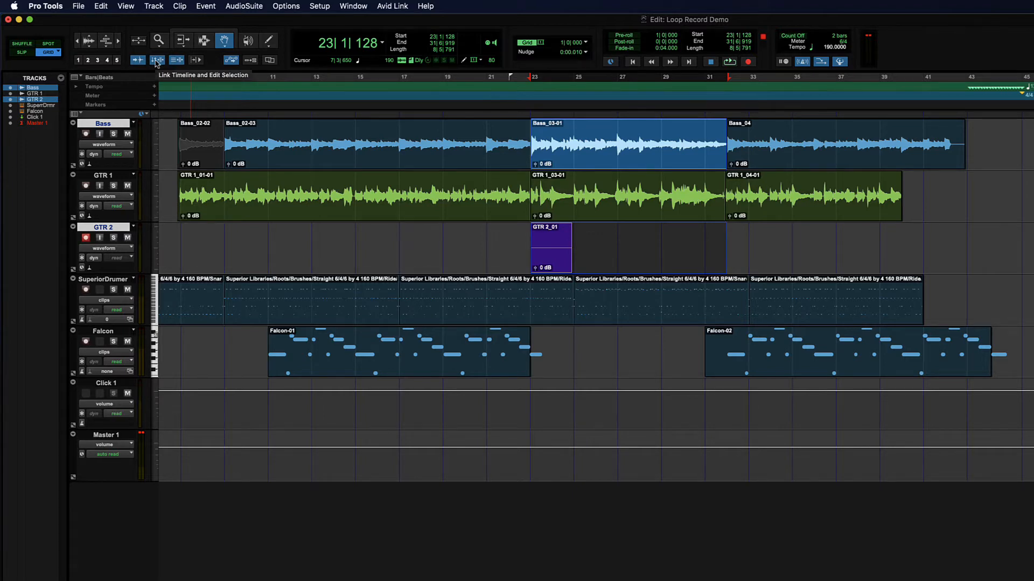
pyautogui.press('super+z')
# Step: Switch to the Selector tool and turn off record enable on GTR 2
pyautogui.click(578, 242)
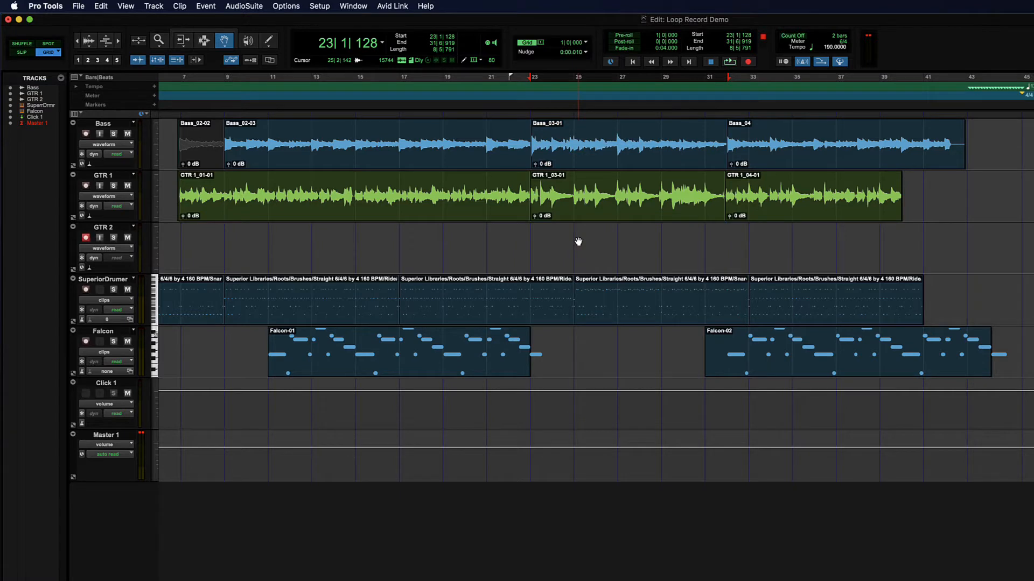
pyautogui.press('F7')
pyautogui.click(431, 238)
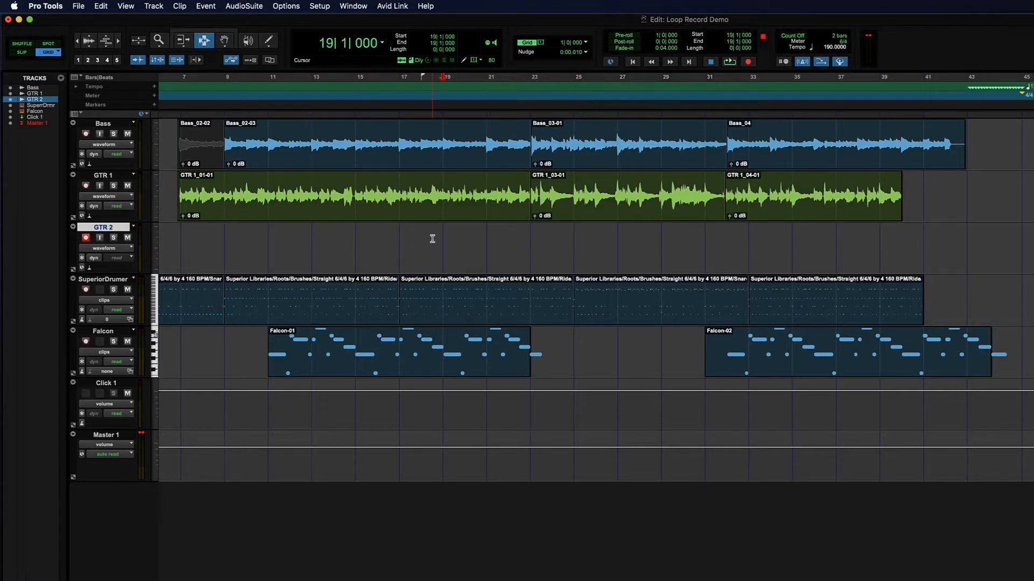
pyautogui.click(326, 242)
pyautogui.click(86, 238)
# Step: Select the range from bar 12 to bar 24 on the GTR 1 track
pyautogui.click(386, 243)
pyautogui.click(400, 241)
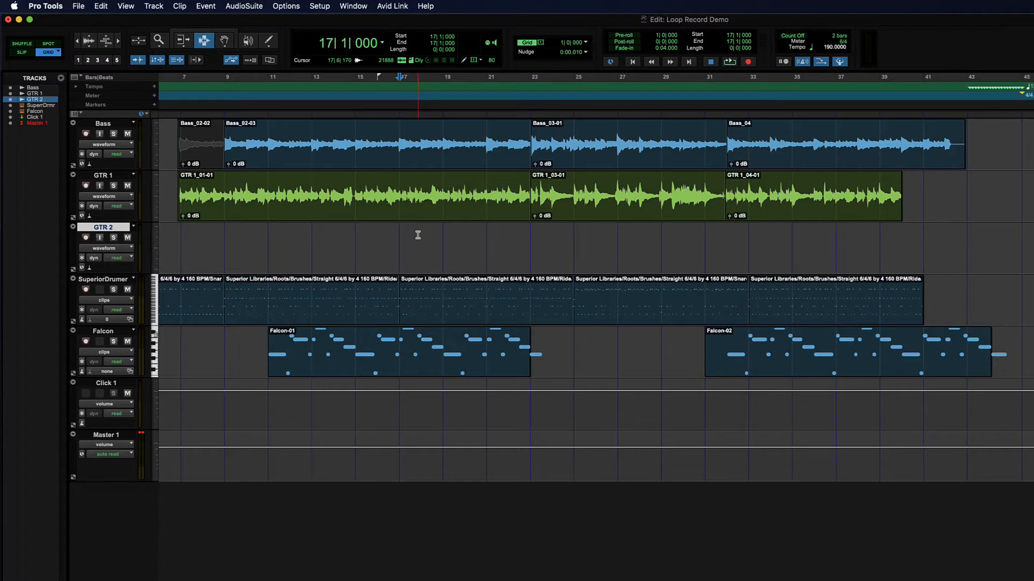
pyautogui.click(290, 241)
pyautogui.moveTo(290, 194); pyautogui.dragTo(547, 192)
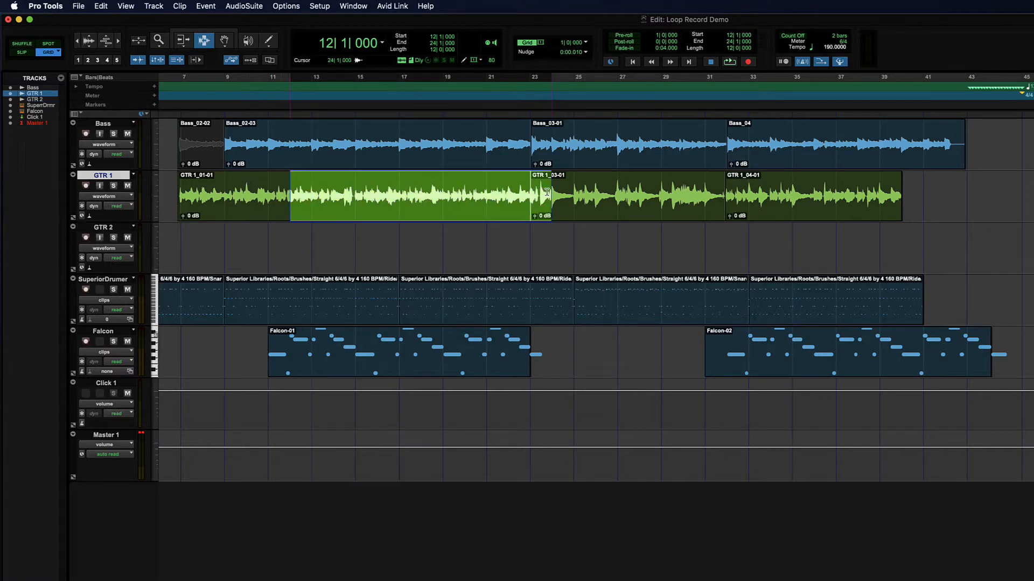
# Step: Play from bar 12 on GTR 2, mark the selection start on the fly at 14|6|351, and stop playback
pyautogui.click(299, 237)
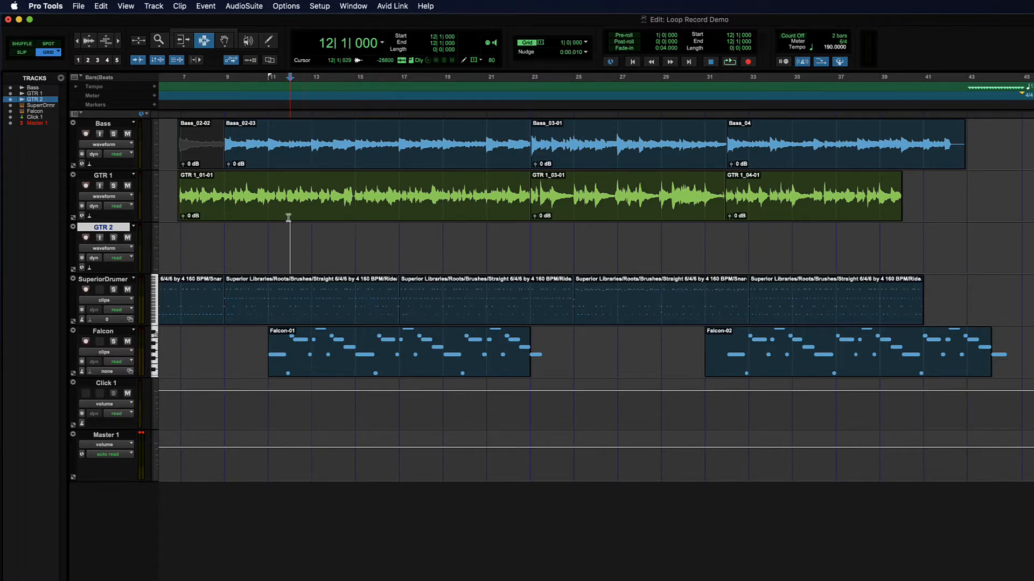
pyautogui.press('space')
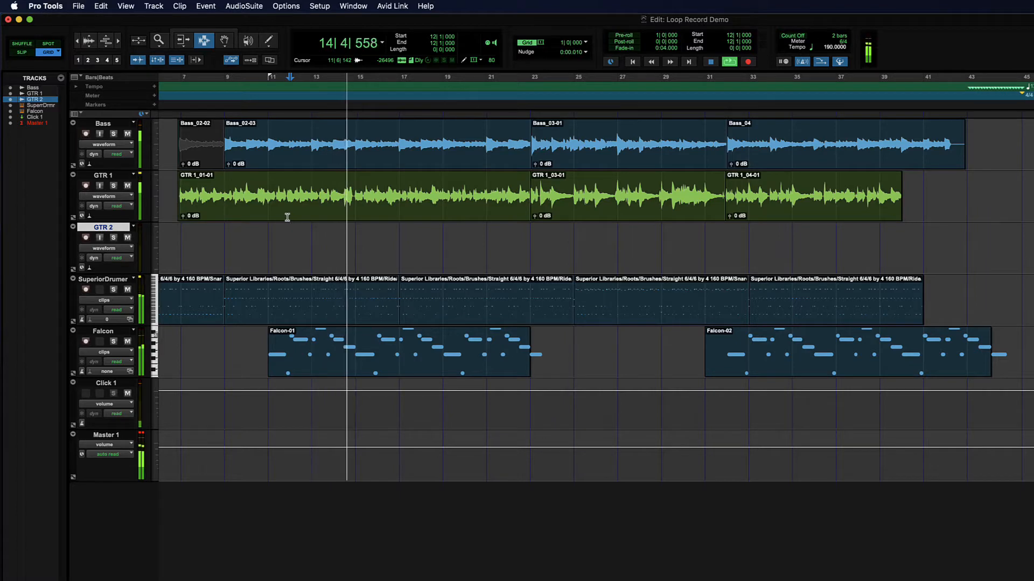
pyautogui.press('Down')
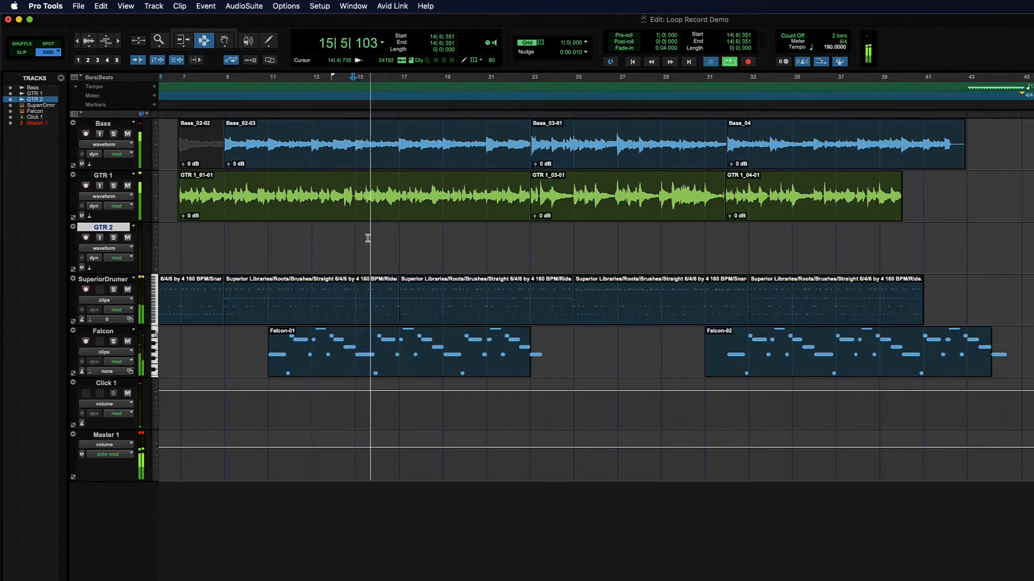
pyautogui.press('space')
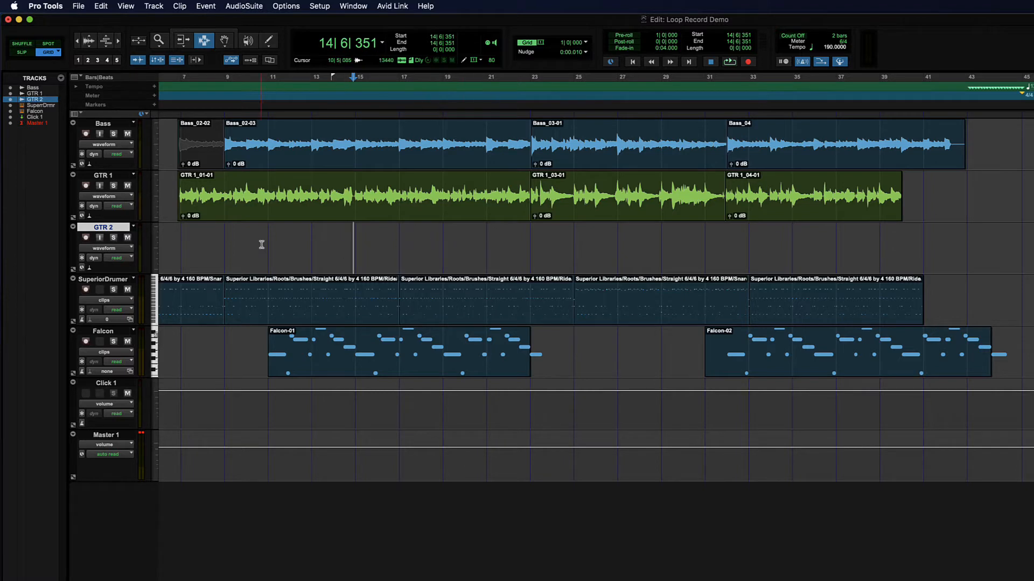
# Step: Play from before bar 11 and mark an on-the-fly selection on GTR 2 from 11|2|565 to 14|6|260
pyautogui.click(244, 234)
pyautogui.click(227, 246)
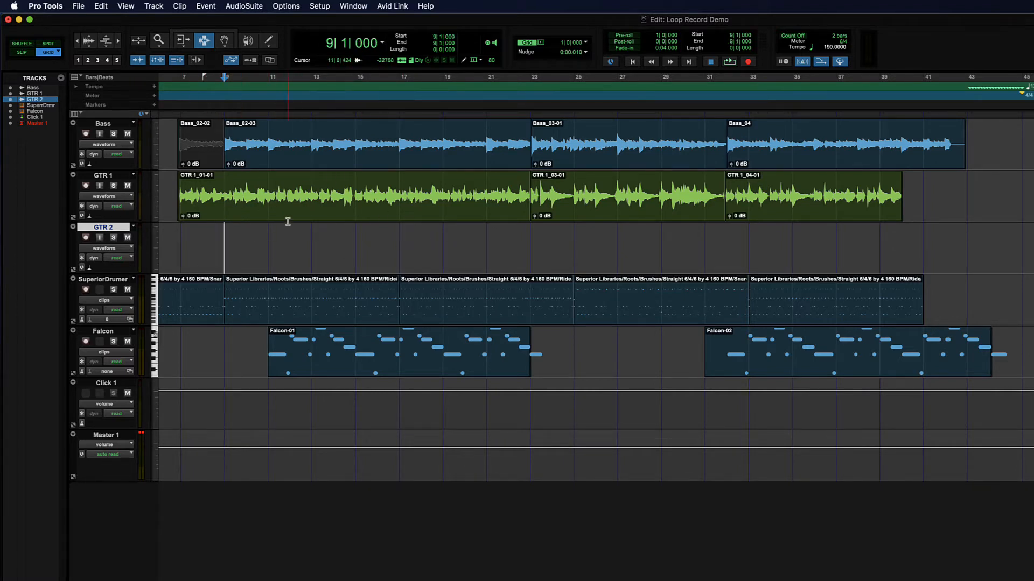
pyautogui.click(268, 235)
pyautogui.click(241, 240)
pyautogui.press('space')
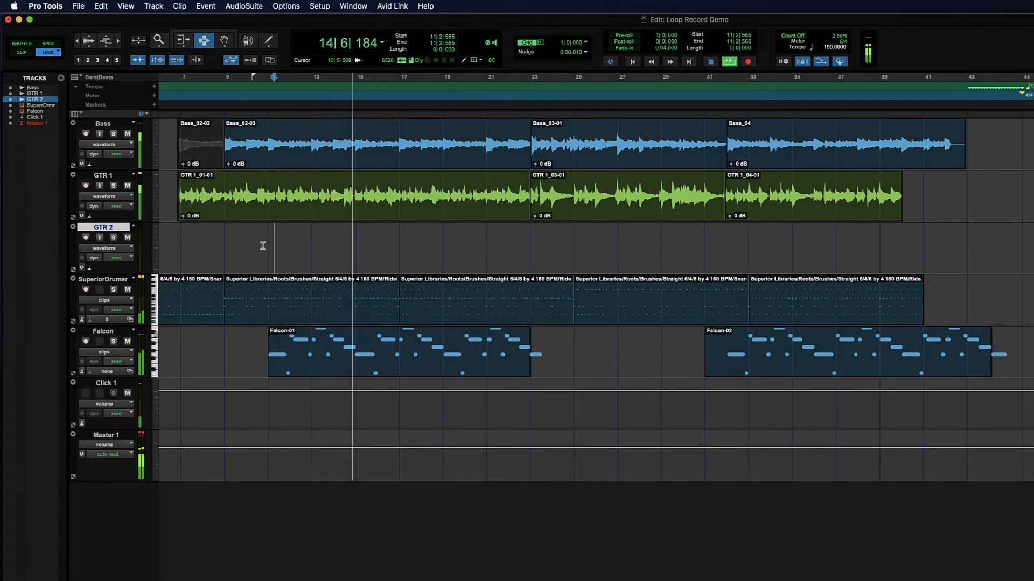
pyautogui.press('space')
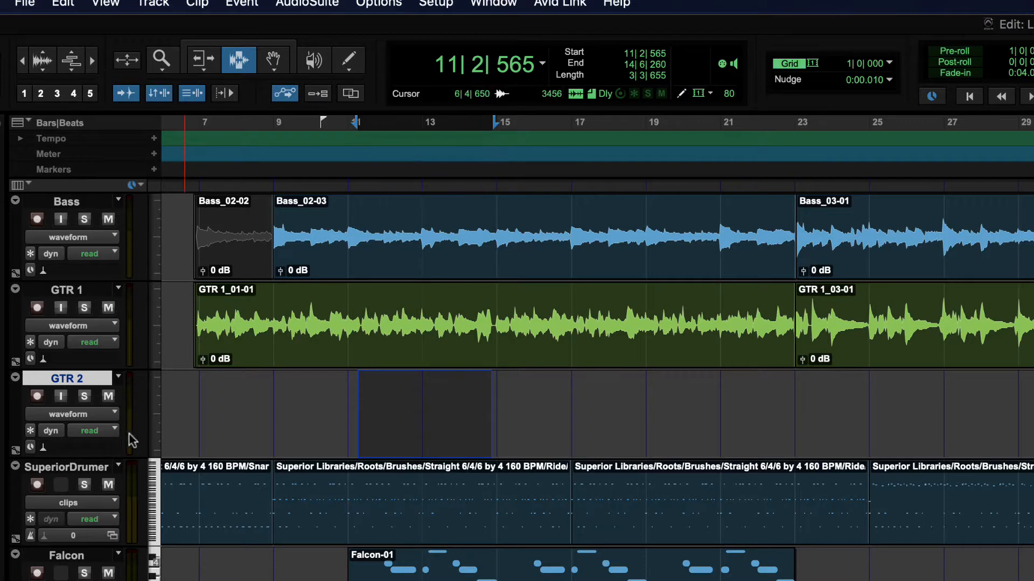
# Step: Record-enable GTR 2 and disable it again to compare the timeline selection markers
pyautogui.click(37, 396)
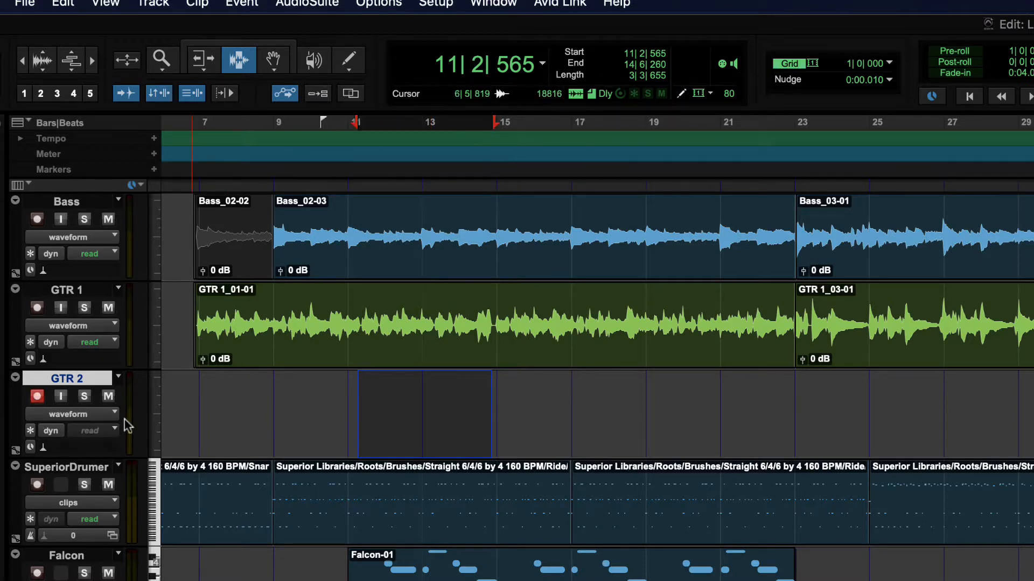
pyautogui.click(37, 396)
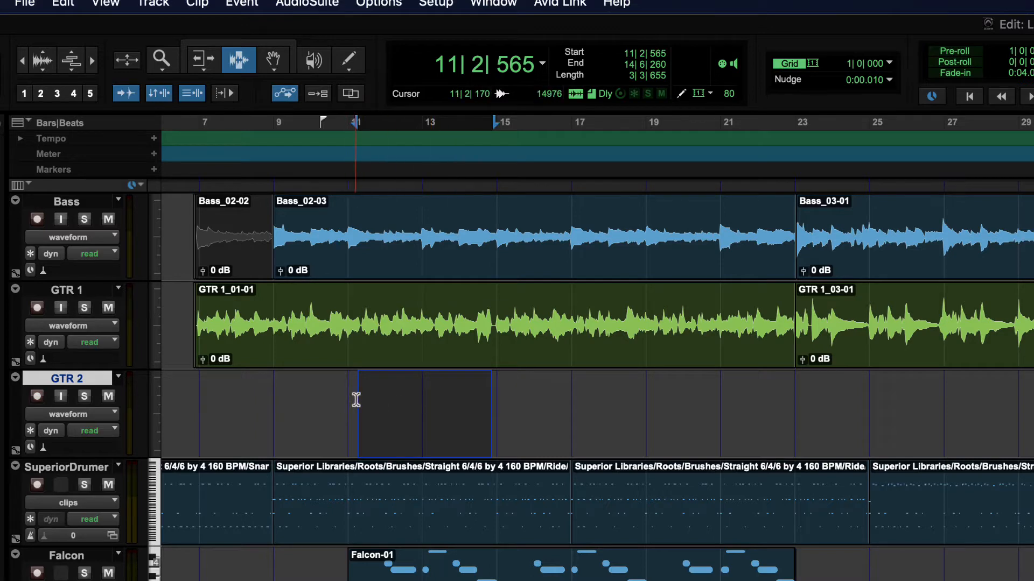
# Step: Move the timeline selection's start marker to 11|3|127 and its end marker to 14|6|650, and play the selection
pyautogui.press('super+bracketright')
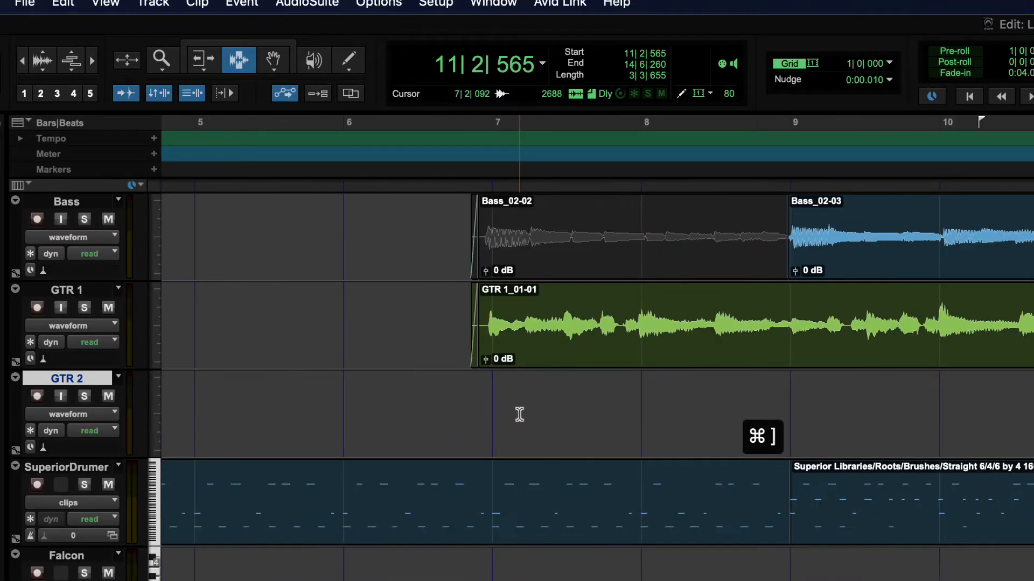
pyautogui.press('super+bracketright')
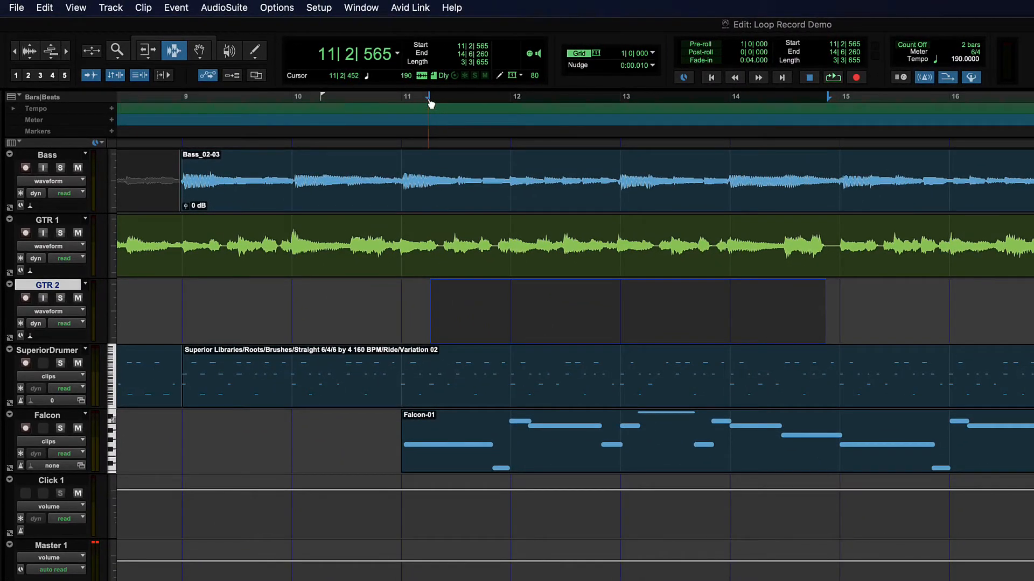
pyautogui.moveTo(430, 100)
pyautogui.mouseDown()
pyautogui.moveTo(441, 104)
pyautogui.moveTo(374, 100)
pyautogui.moveTo(432, 106)
pyautogui.mouseUp()
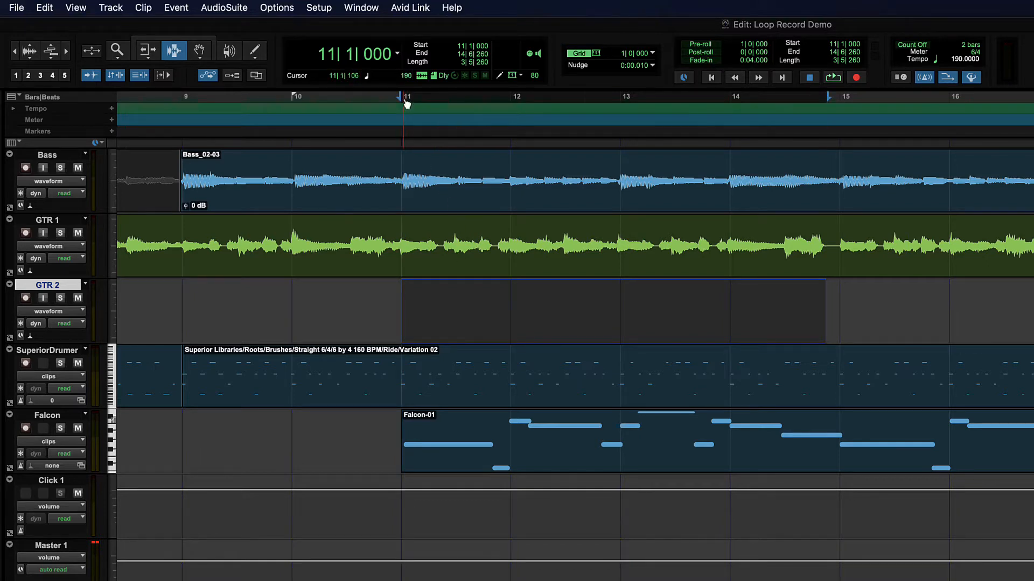
pyautogui.moveTo(402, 102); pyautogui.dragTo(443, 104)
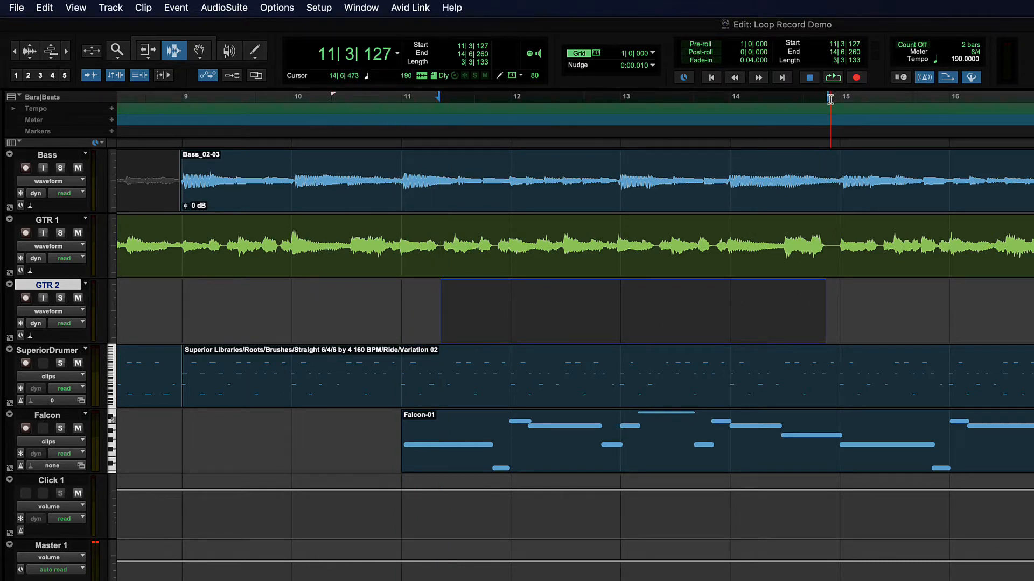
pyautogui.moveTo(831, 103); pyautogui.dragTo(836, 102)
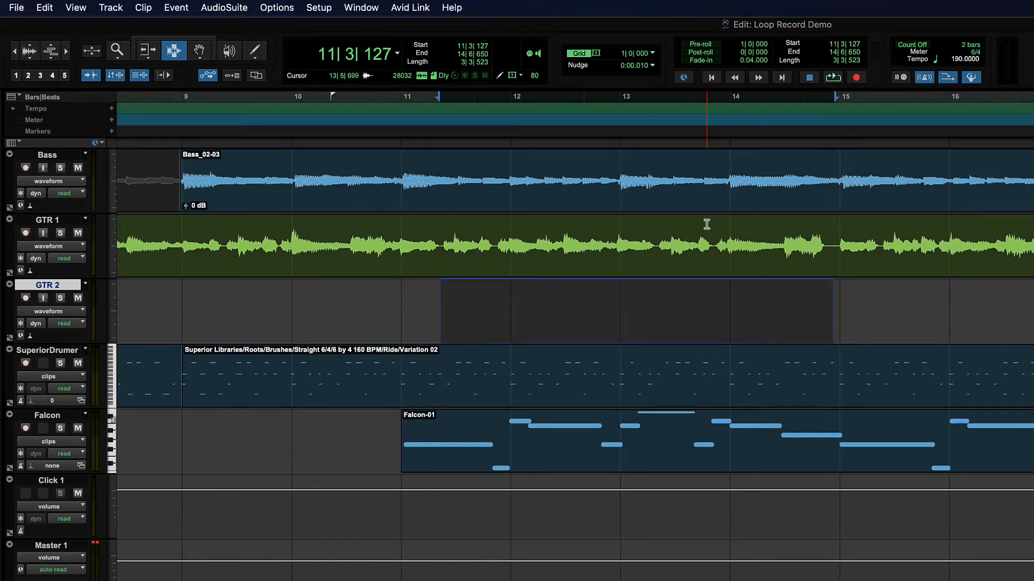
pyautogui.press('space')
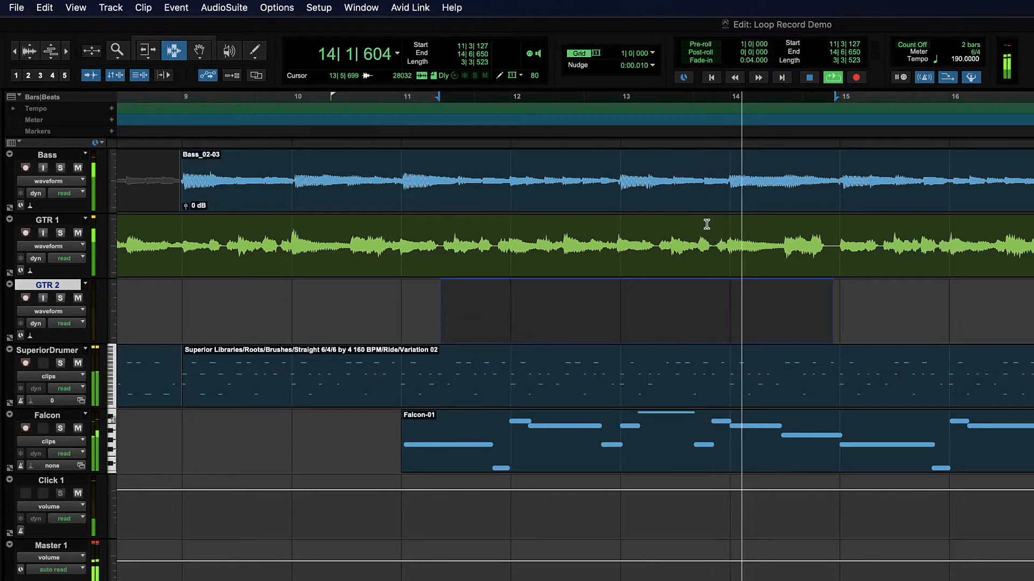
pyautogui.press('space')
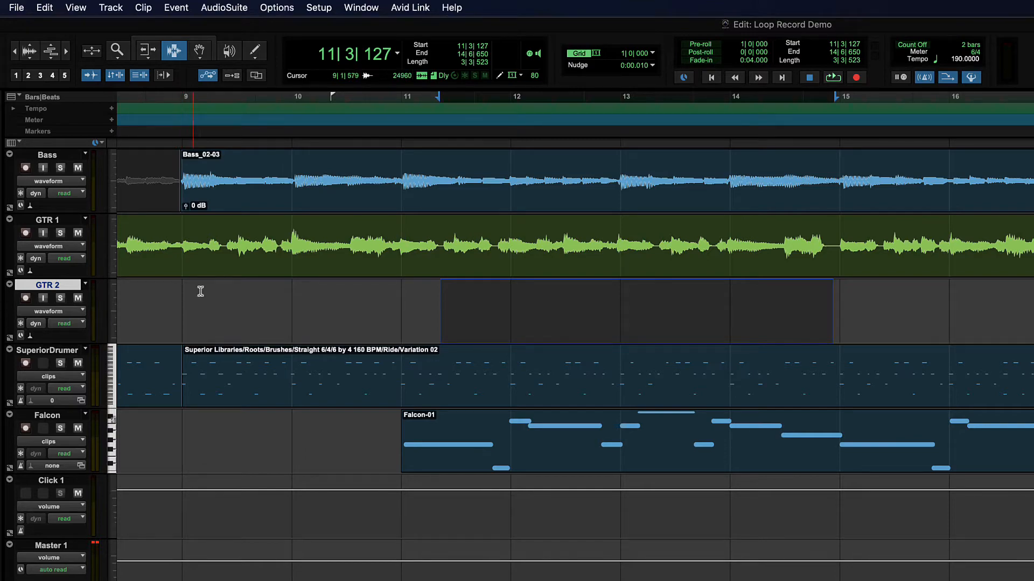
# Step: Play GTR 2 from 10|1|043 and mark the selection end on the fly shortly after bar 13
pyautogui.click(213, 302)
pyautogui.click(184, 314)
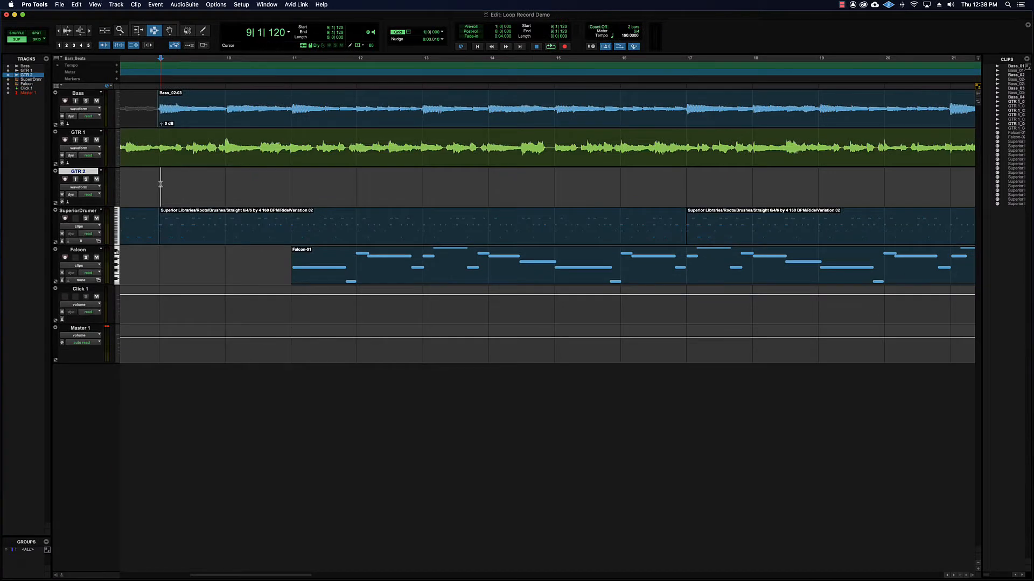
pyautogui.click(225, 186)
pyautogui.press('space')
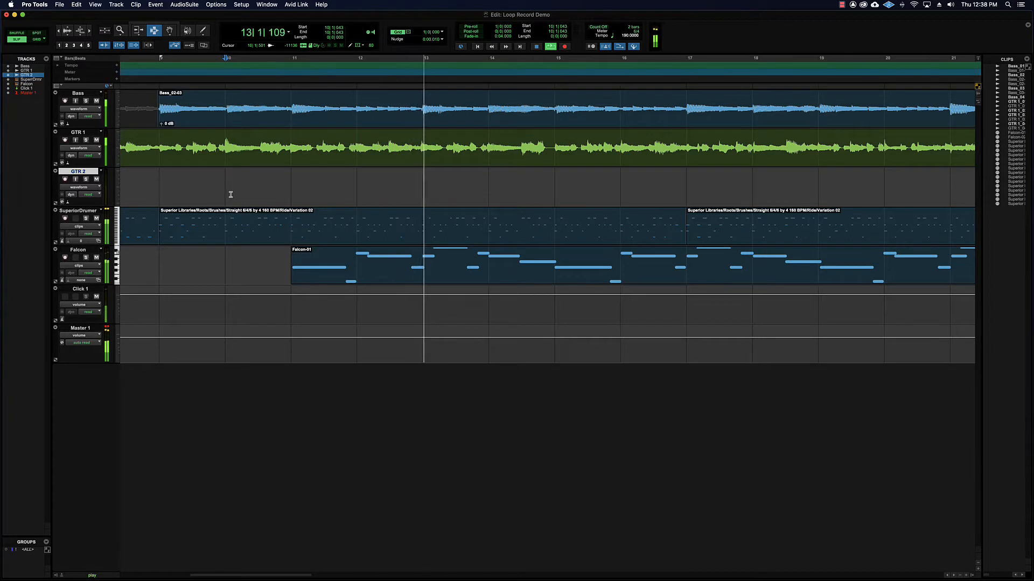
pyautogui.press('Up')
pyautogui.press('space')
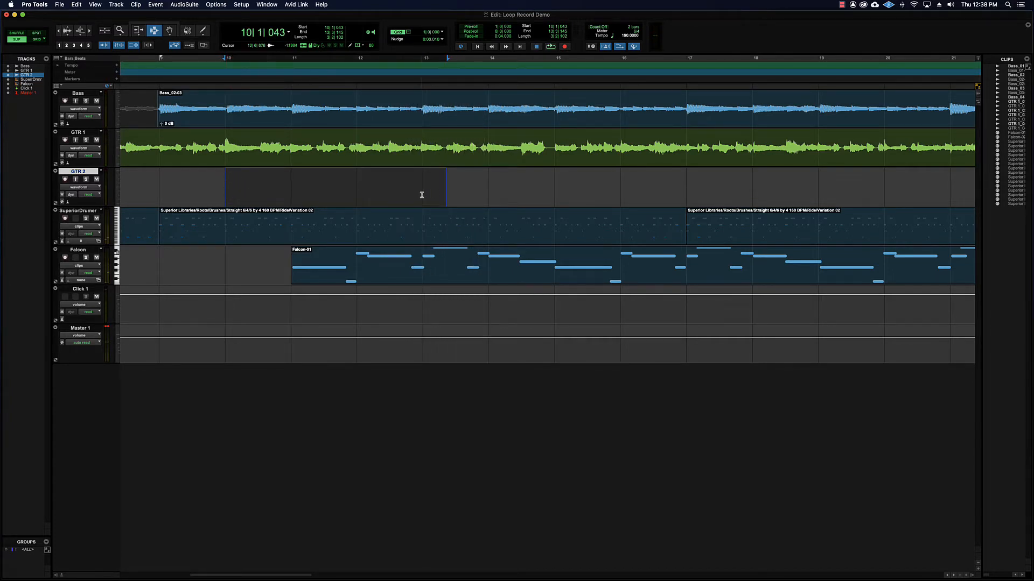
# Step: Play GTR 2 from 9|3|389 and mark the selection start on the fly three times, ending at 13|5|938
pyautogui.click(223, 186)
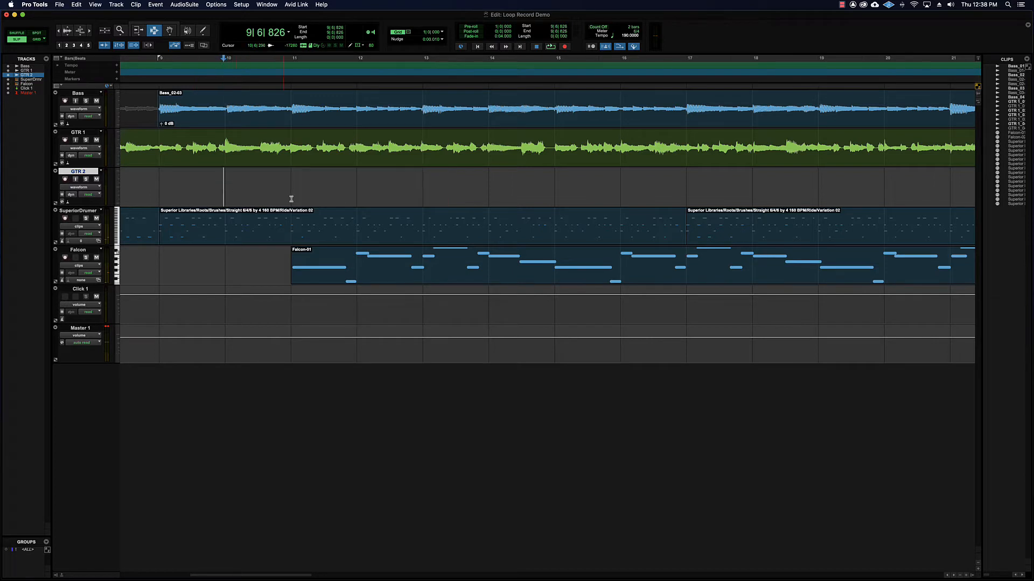
pyautogui.click(200, 187)
pyautogui.click(185, 186)
pyautogui.press('space')
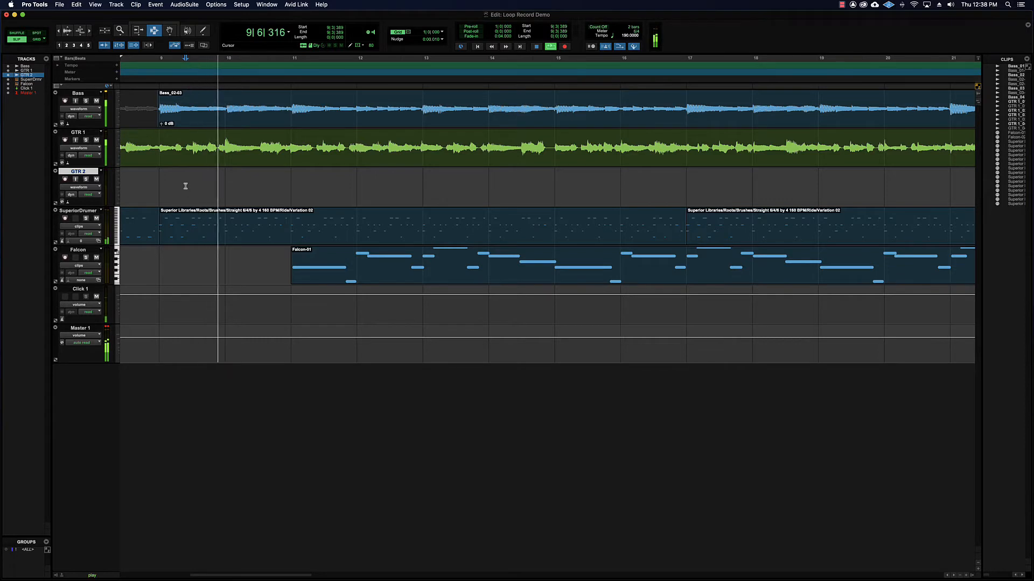
pyautogui.press('Down')
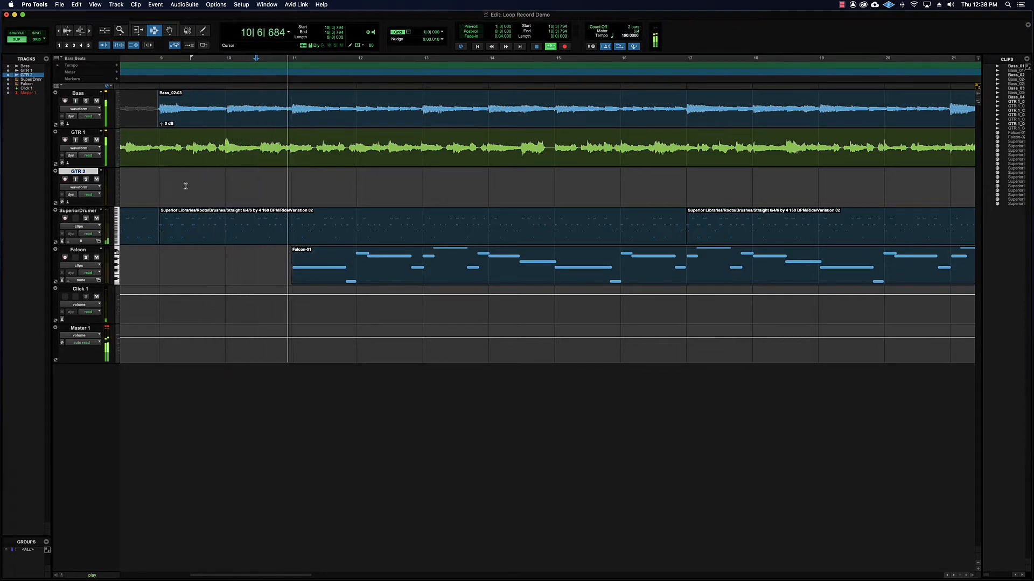
pyautogui.press('Down')
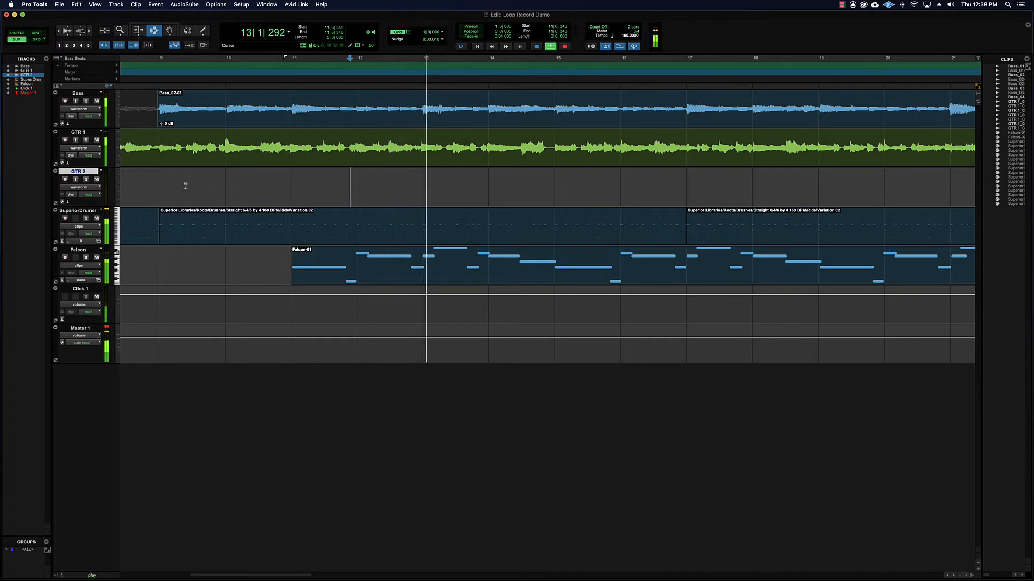
pyautogui.press('Down')
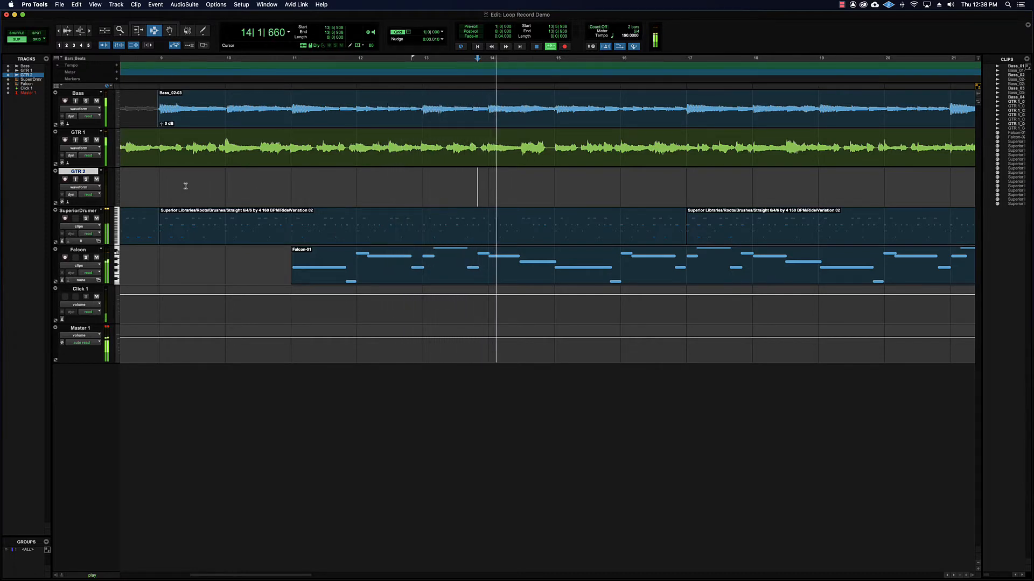
# Step: Mark the selection end on the fly twice during playback, finishing at 17|4|195, and stop playback
pyautogui.press('Up')
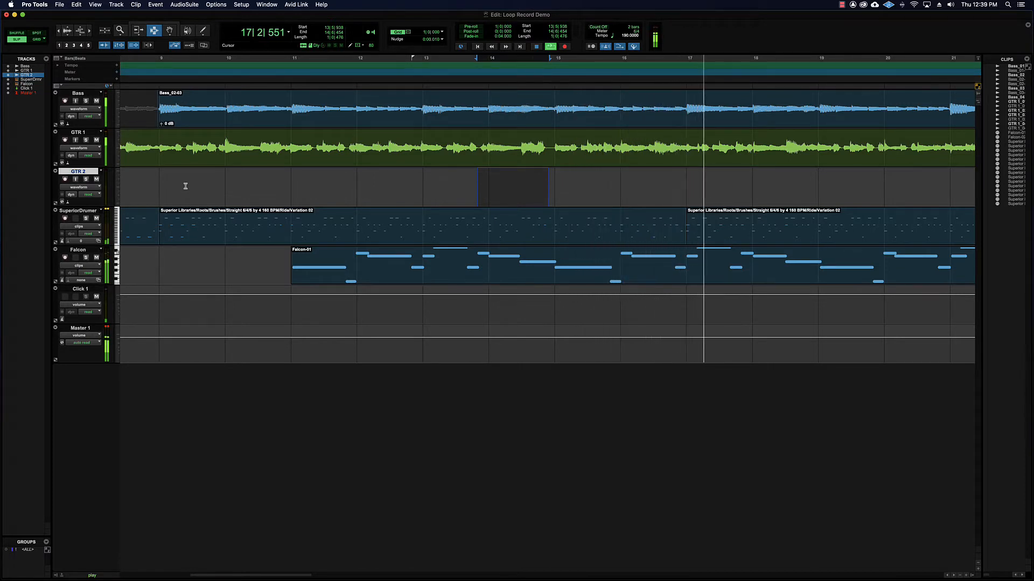
pyautogui.press('Up')
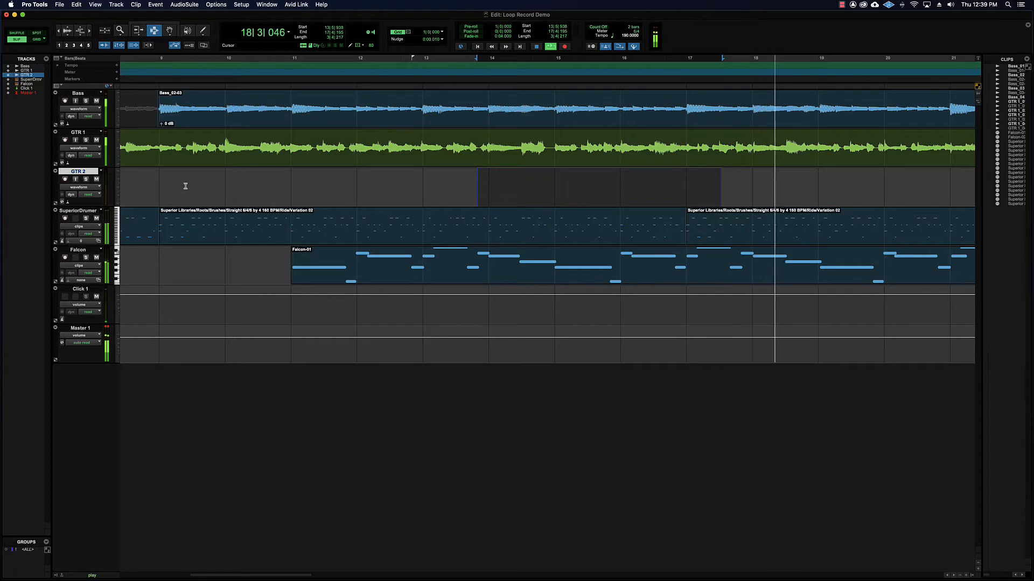
pyautogui.press('space')
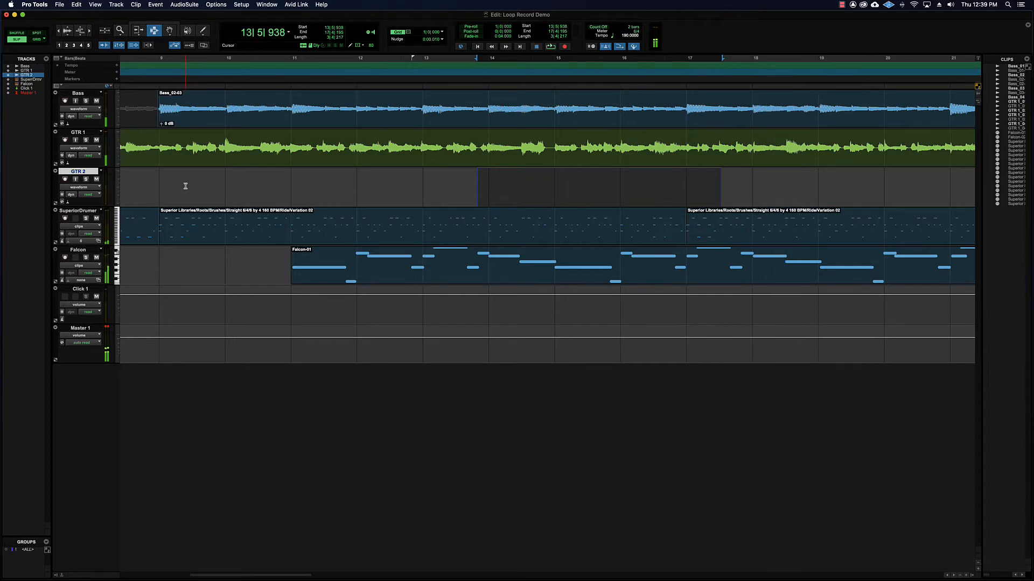
# Step: Select ranges directly on GTR 2, finishing with one from 11|3|163 to 15|3|382
pyautogui.click(246, 179)
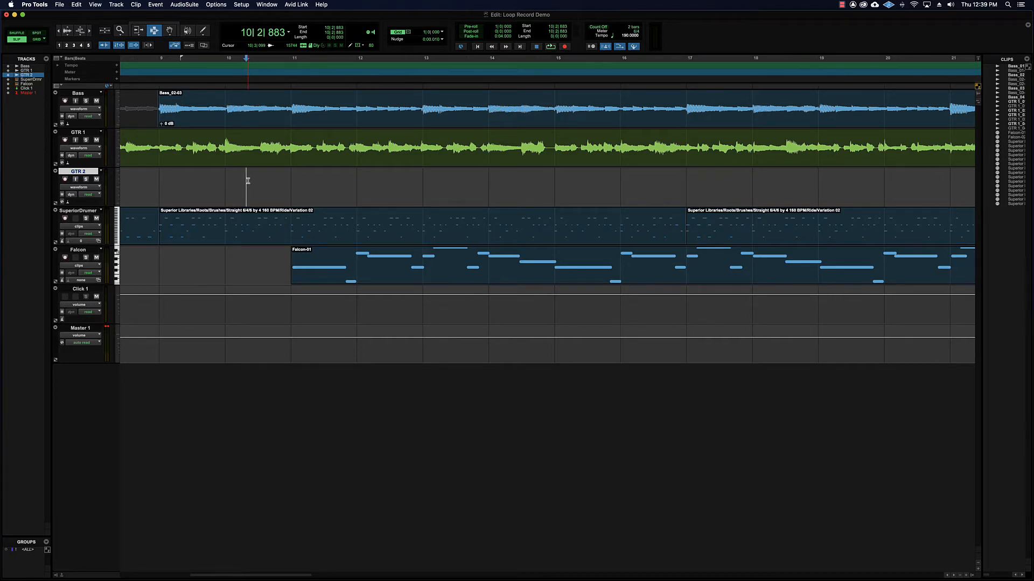
pyautogui.moveTo(281, 175); pyautogui.dragTo(630, 175)
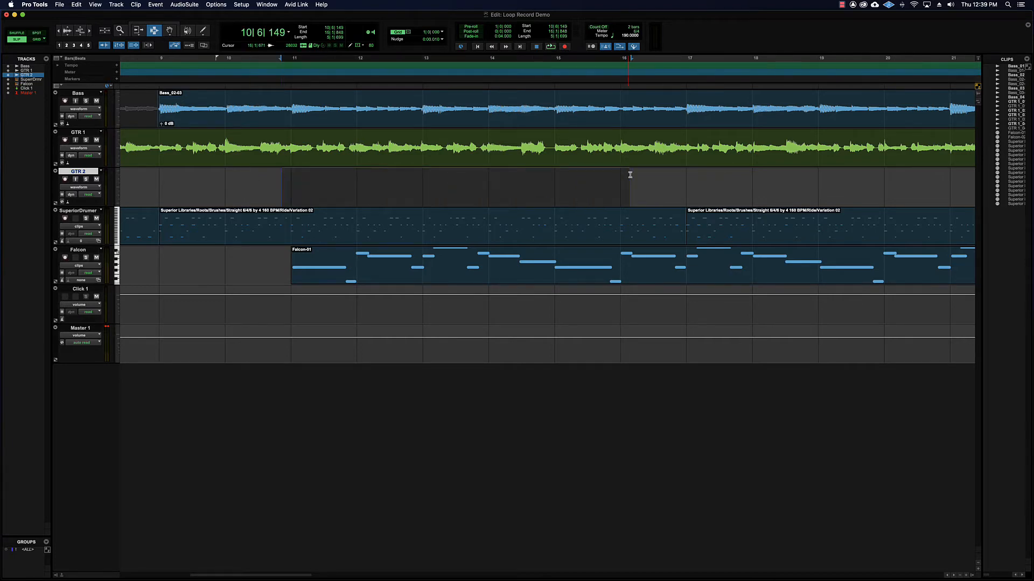
pyautogui.click(316, 180)
pyautogui.moveTo(314, 180); pyautogui.dragTo(581, 192)
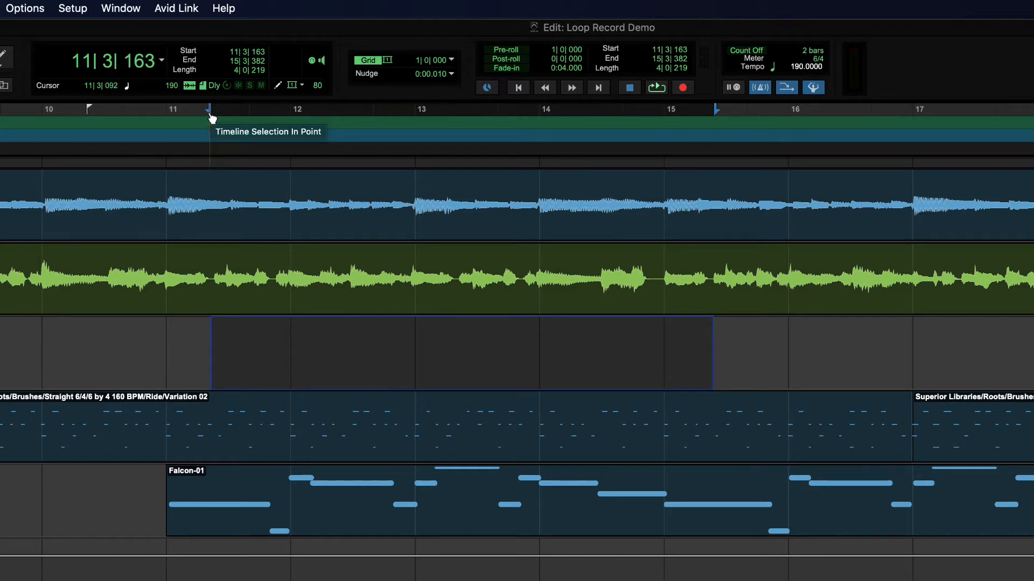
# Step: Slide the whole timeline selection at fixed length to start at 12|6|699, 10|1|007 and 11|3|092, and finally to end at 14|2|431
pyautogui.moveTo(208, 115)
pyautogui.mouseDown()
pyautogui.moveTo(0, 115)
pyautogui.moveTo(786, 116)
pyautogui.moveTo(20, 116)
pyautogui.moveTo(519, 119)
pyautogui.moveTo(32, 119)
pyautogui.moveTo(415, 122)
pyautogui.mouseUp()
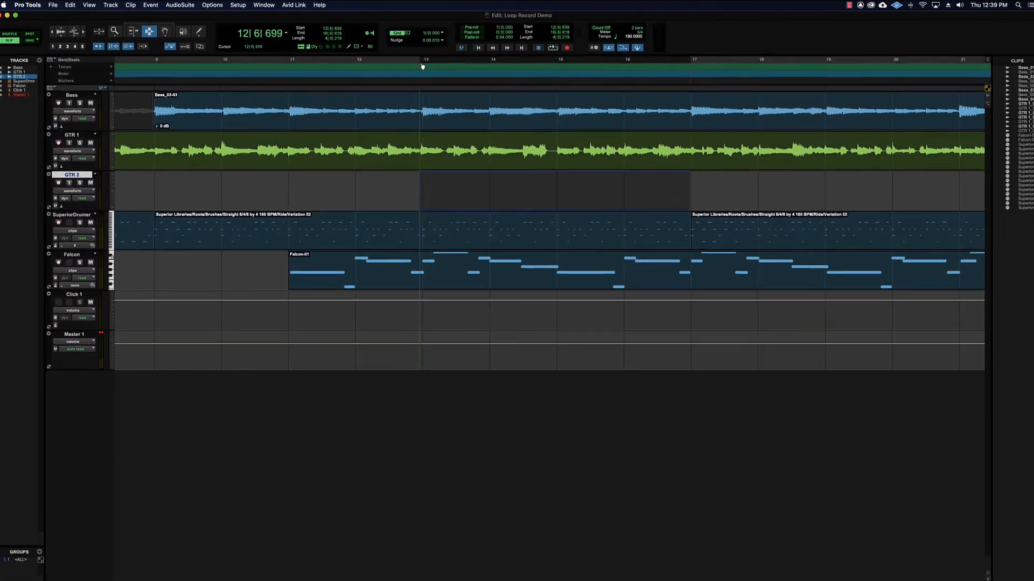
pyautogui.moveTo(422, 66); pyautogui.dragTo(227, 58)
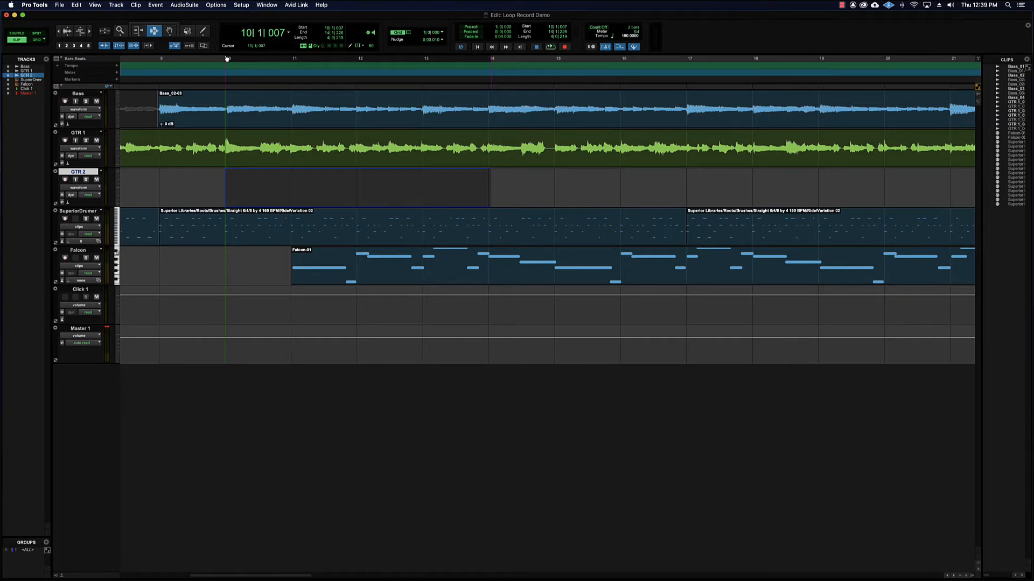
pyautogui.moveTo(227, 58); pyautogui.dragTo(314, 66)
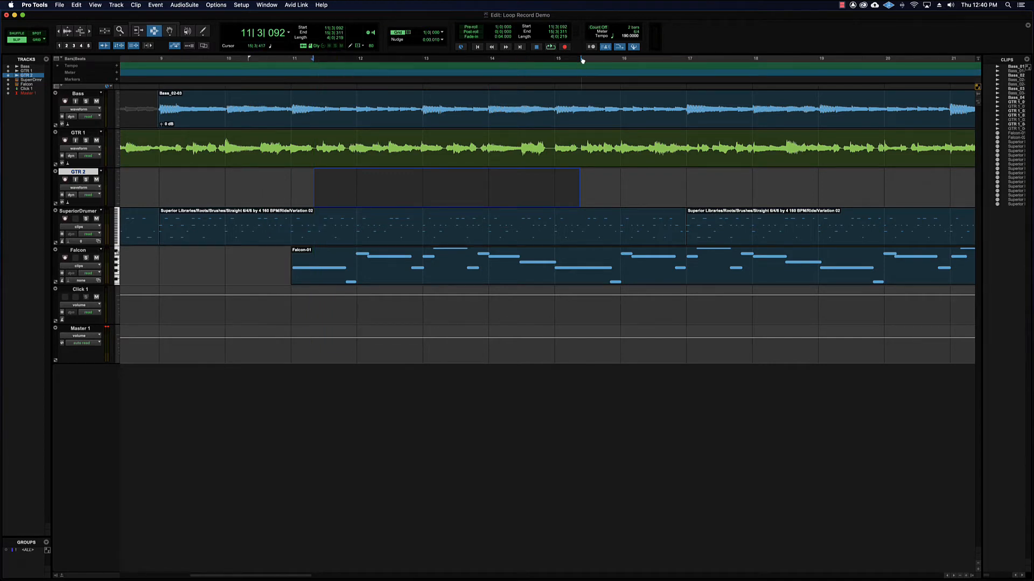
pyautogui.moveTo(582, 61); pyautogui.dragTo(505, 67)
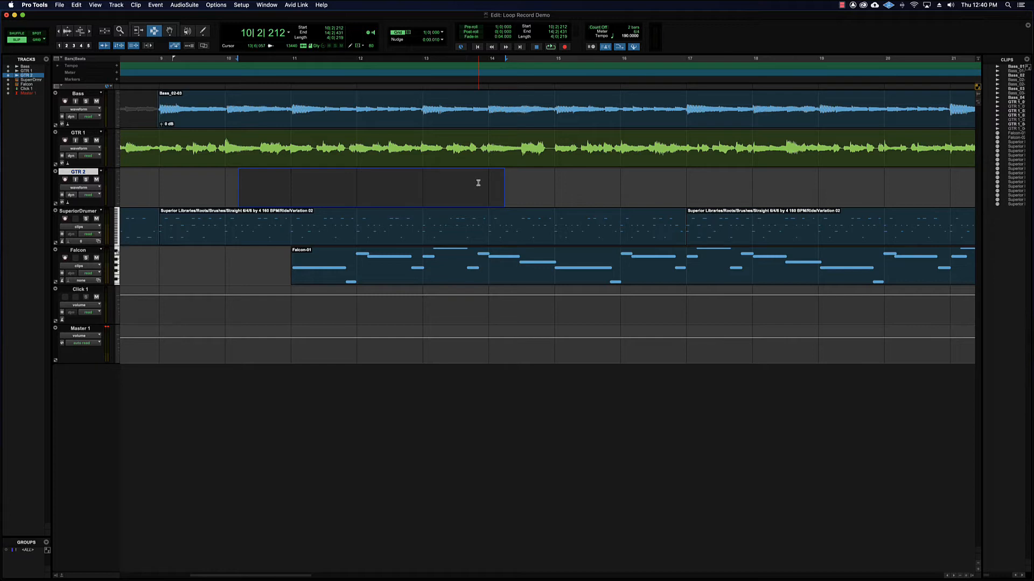
# Step: Select the GTR 1 phrase from 11|3|092 to 14|6|791 and zoom in horizontally on its start
pyautogui.click(238, 183)
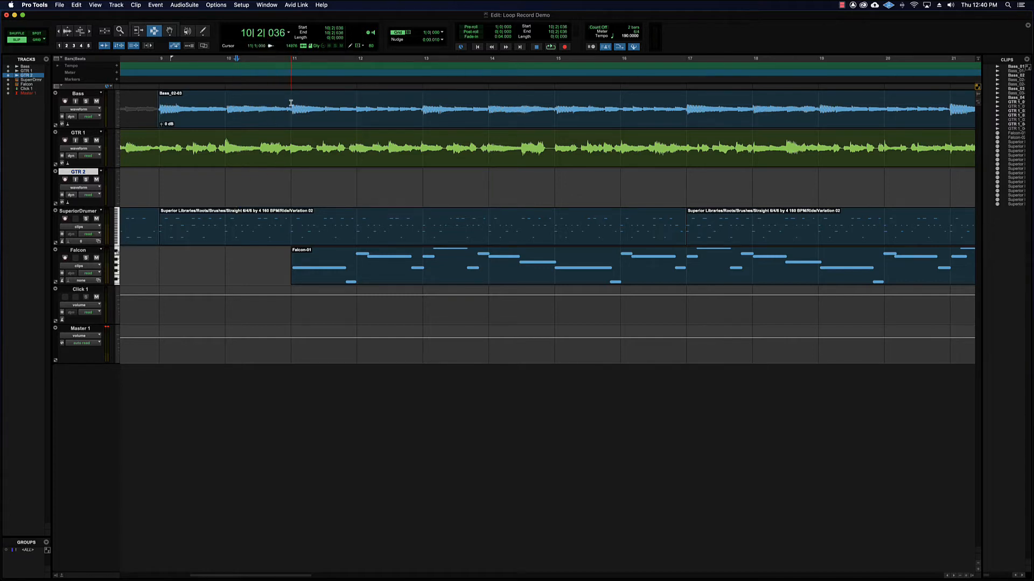
pyautogui.moveTo(317, 152); pyautogui.dragTo(552, 149)
pyautogui.press('super+bracketright')
pyautogui.press('super+bracketright')
pyautogui.press('super+bracketright')
pyautogui.press('super+bracketright')
pyautogui.hscroll(7, 540, 153)
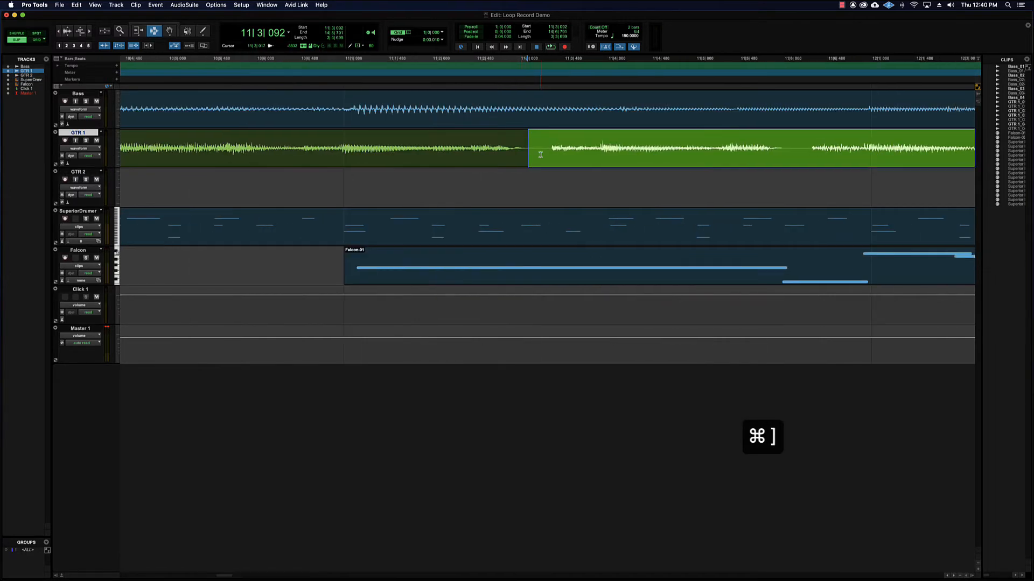
# Step: Set the GTR 1 track height to jumbo and reselect the phrase from 11|3|233 to 14|6|668
pyautogui.click(117, 146)
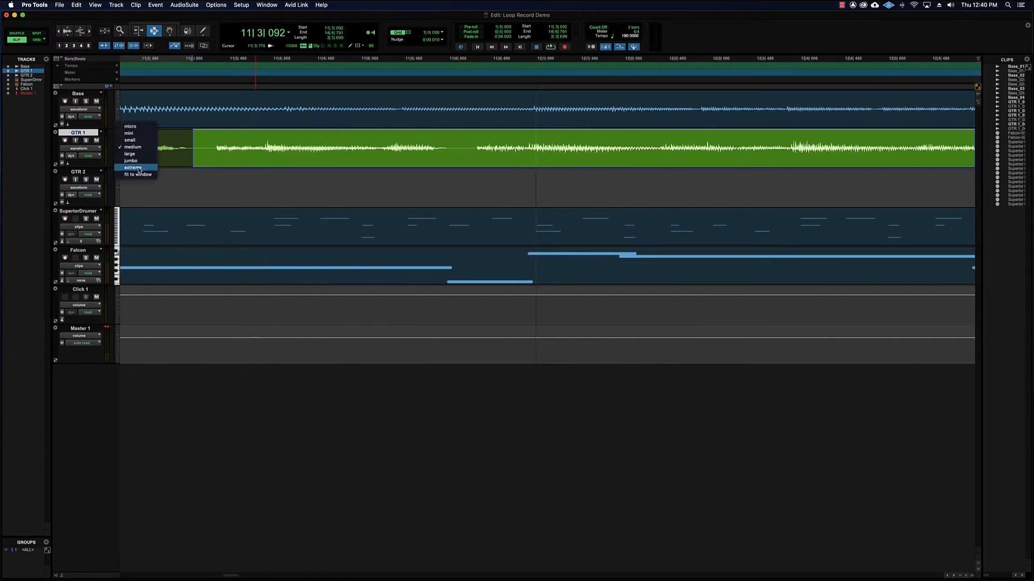
pyautogui.click(130, 161)
pyautogui.hscroll(2, 367, 250)
pyautogui.press('super+bracketleft')
pyautogui.press('super+bracketleft')
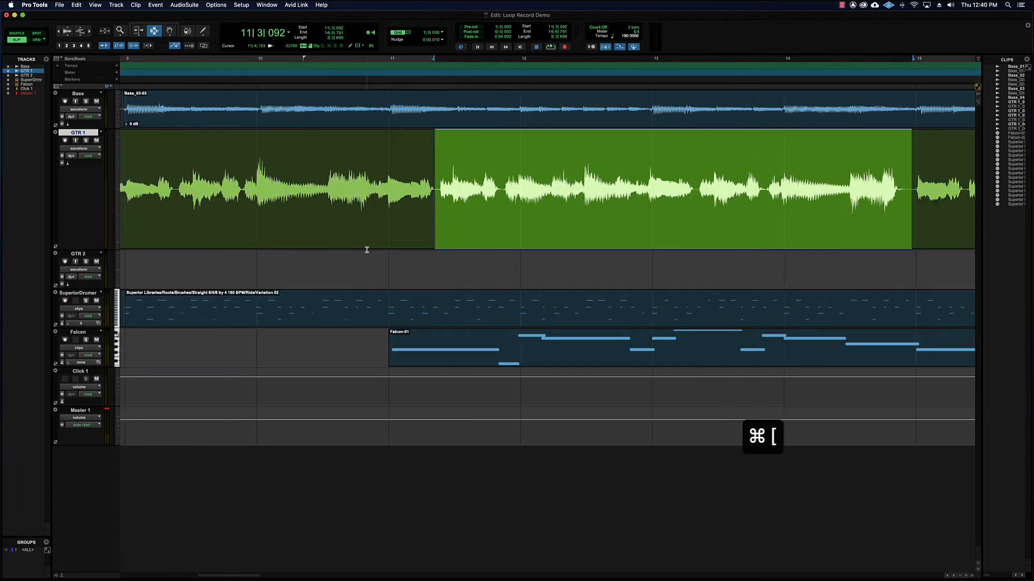
pyautogui.hscroll(3, 367, 250)
pyautogui.moveTo(290, 199); pyautogui.dragTo(762, 207)
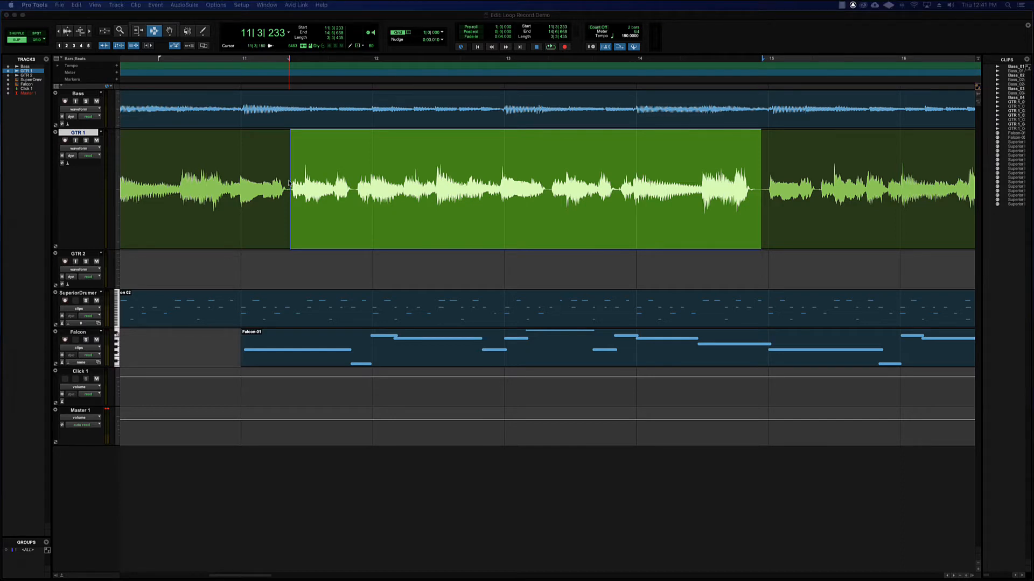
# Step: Open the New Memory Location dialog directly and again from the Markers ruler, cancelling it each time
pyautogui.press('KP_Enter')
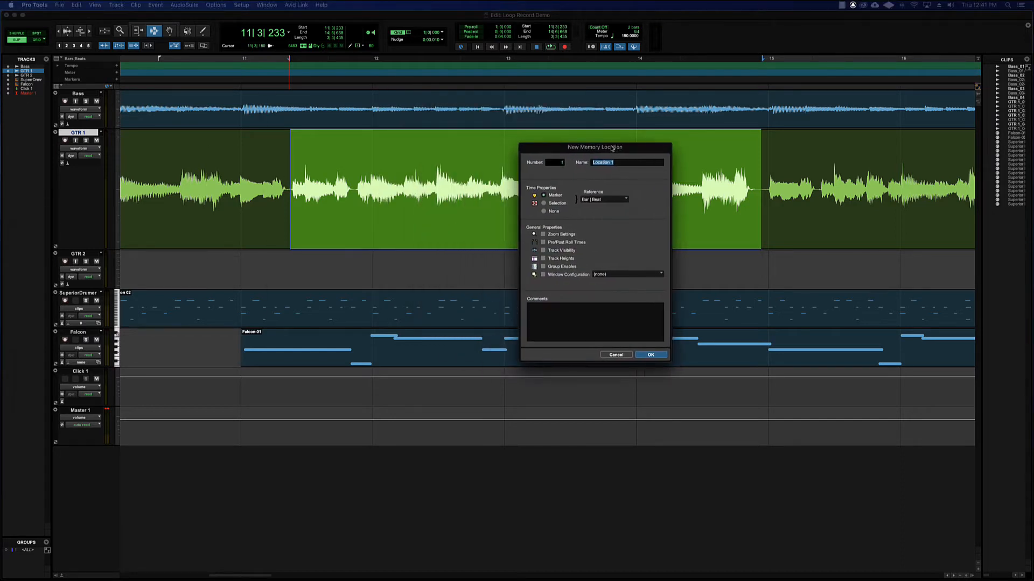
pyautogui.click(611, 356)
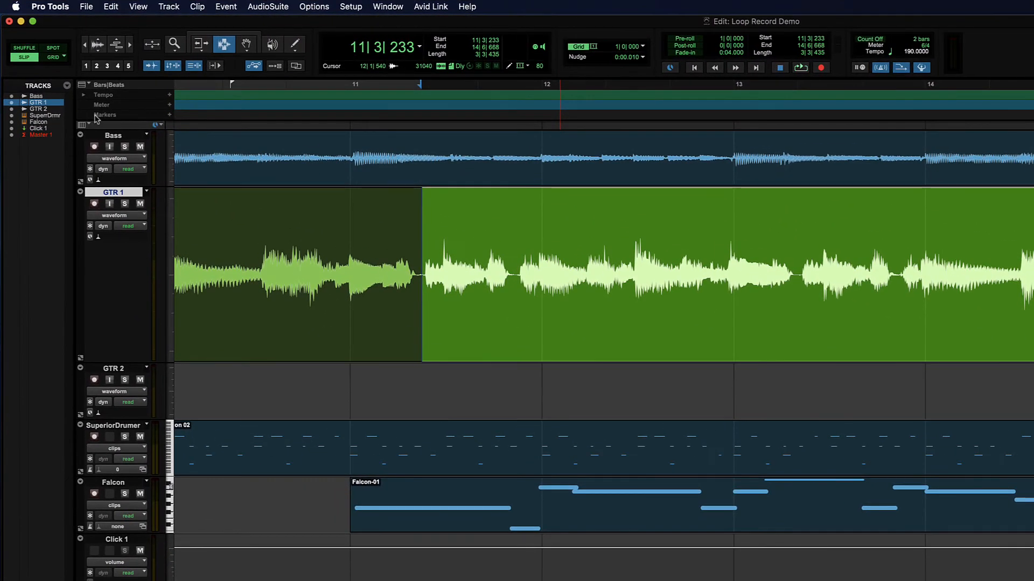
pyautogui.click(170, 115)
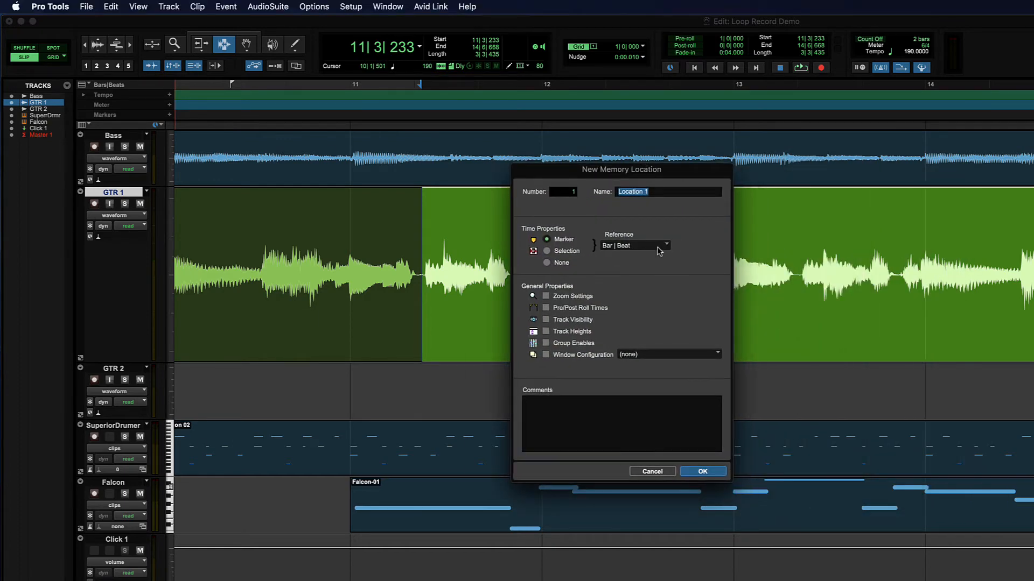
pyautogui.click(661, 472)
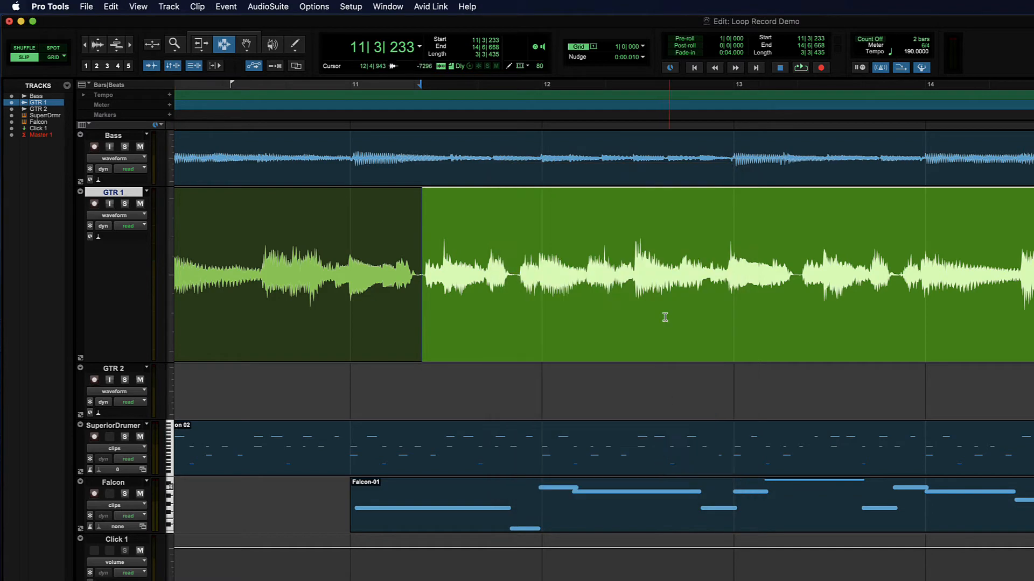
# Step: Open the Memory Locations window, enlarge it to show all its columns, and reposition it over the tracks
pyautogui.click(392, 6)
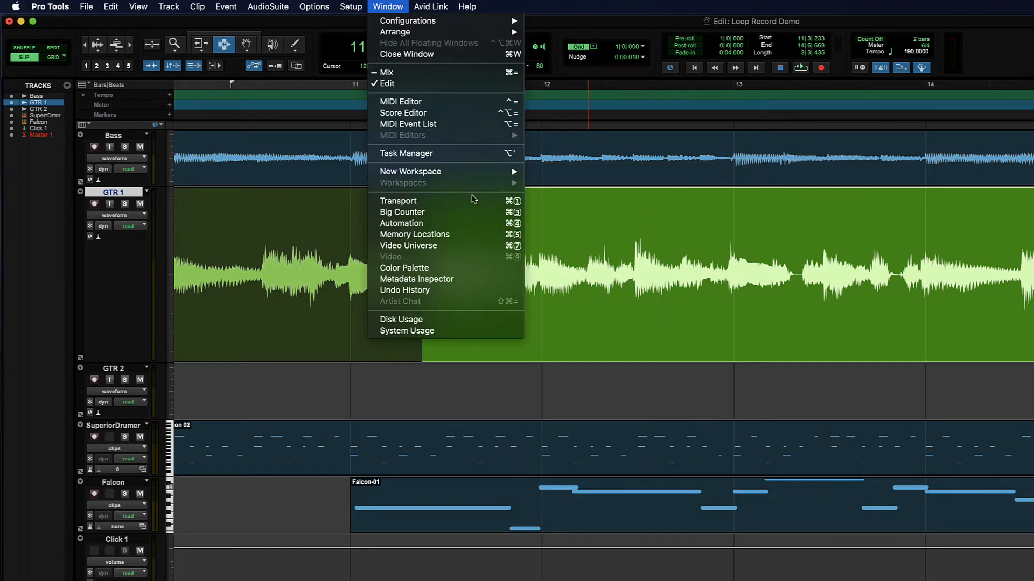
pyautogui.click(501, 235)
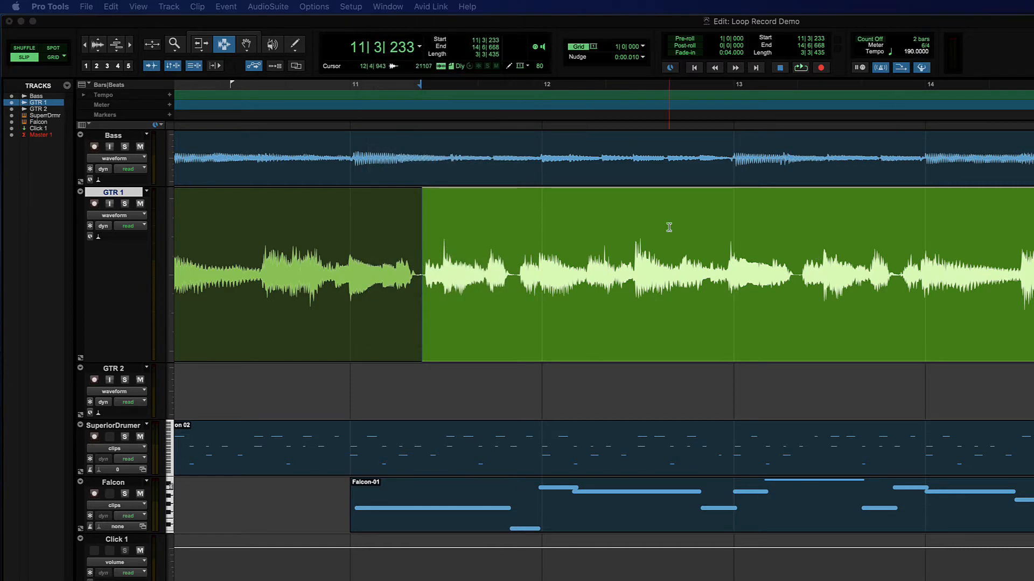
pyautogui.moveTo(403, 111); pyautogui.dragTo(500, 111)
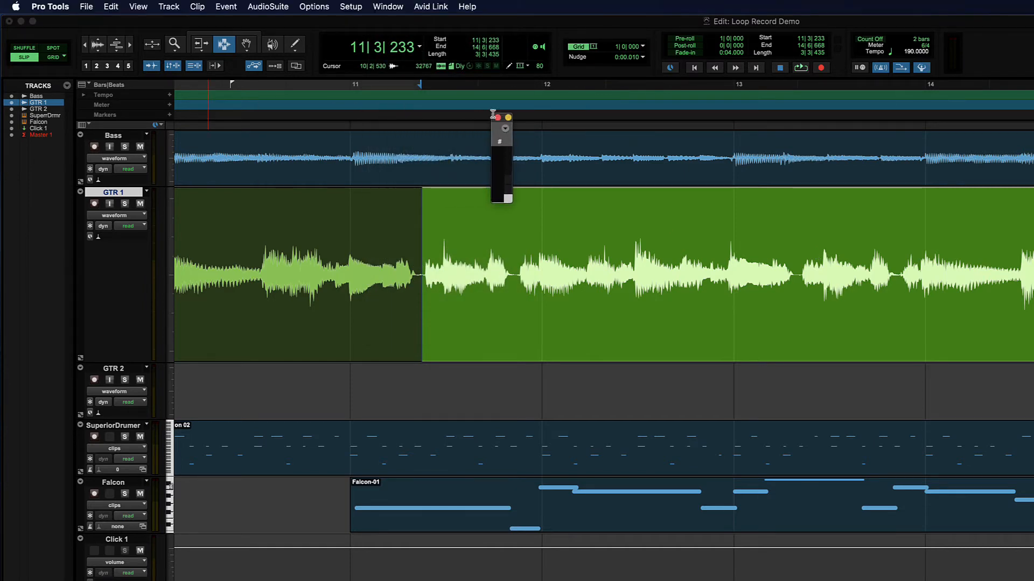
pyautogui.moveTo(515, 202); pyautogui.dragTo(675, 579)
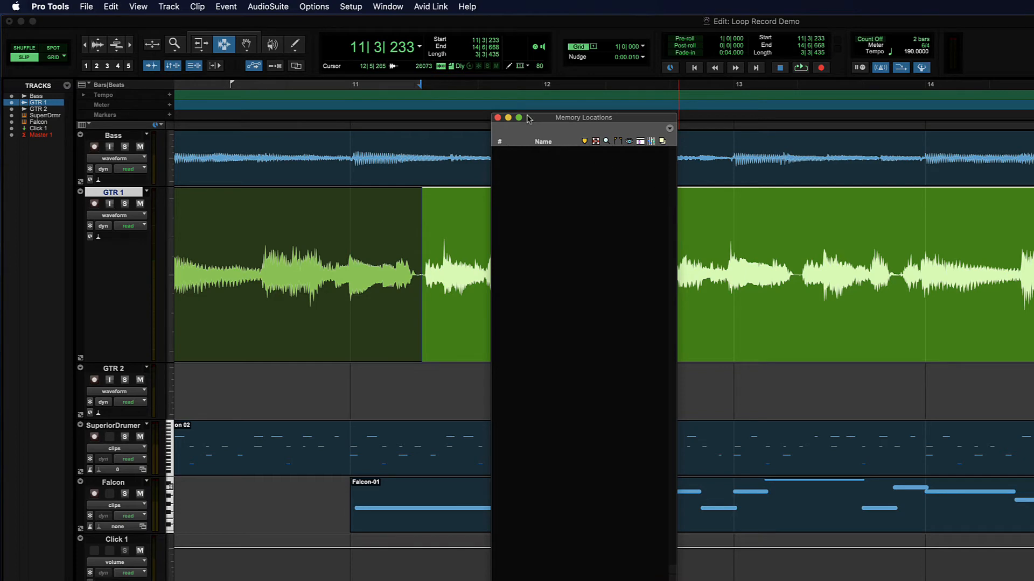
pyautogui.moveTo(527, 118); pyautogui.dragTo(516, 105)
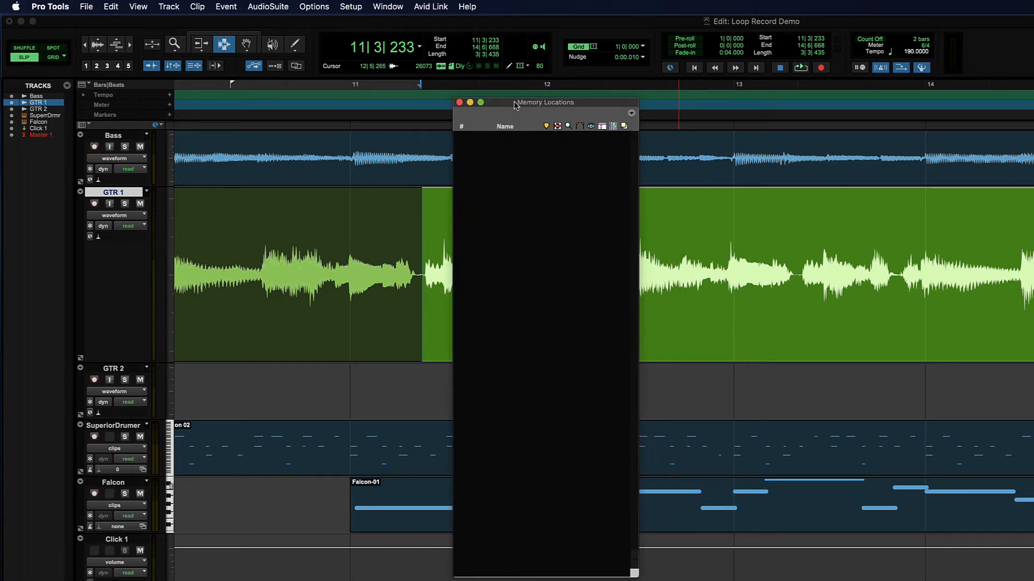
# Step: Start a new memory location from the Memory Locations window, arrange both windows side by side, and dismiss them
pyautogui.click(631, 113)
pyautogui.moveTo(631, 115)
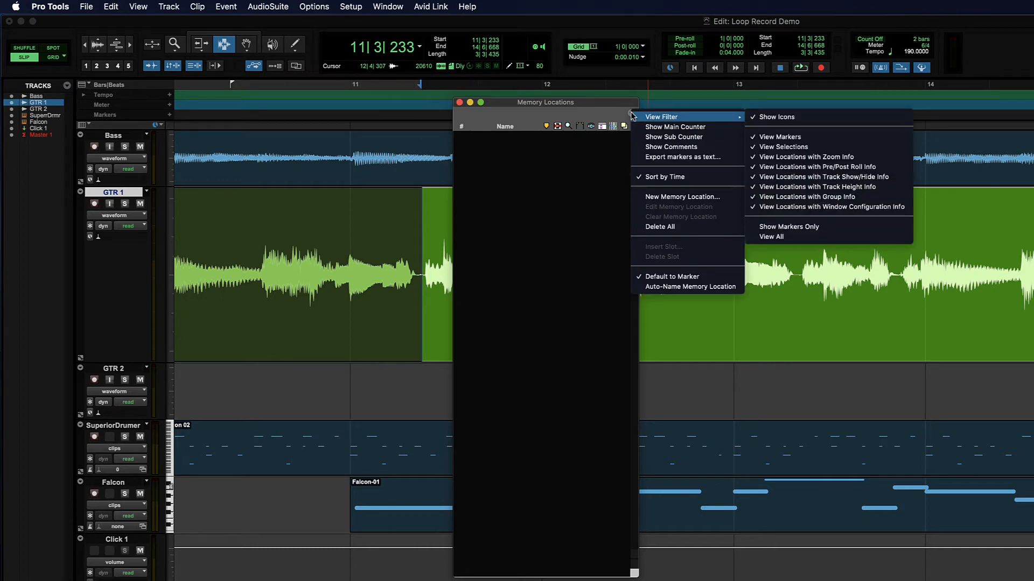
pyautogui.click(658, 198)
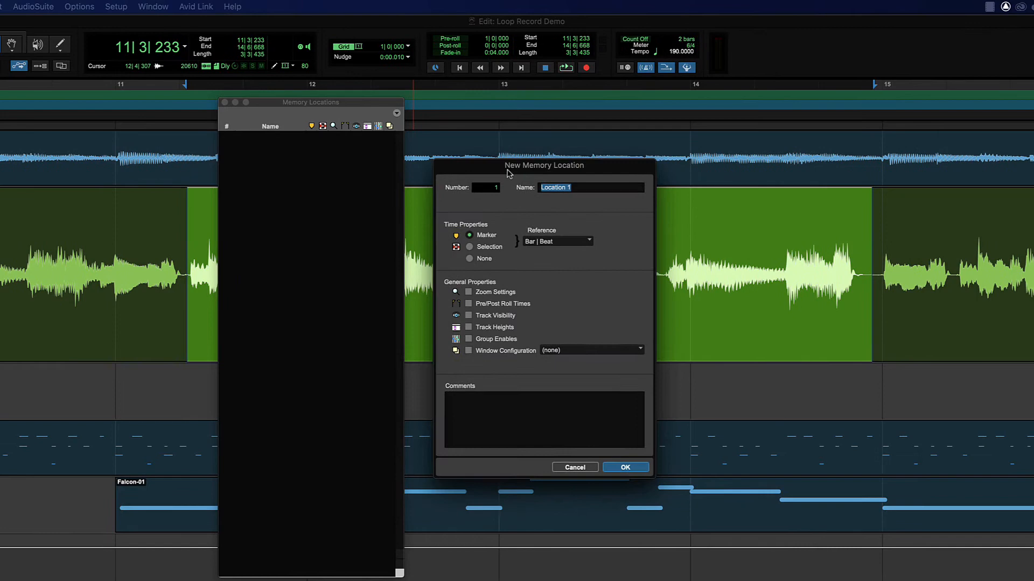
pyautogui.moveTo(509, 172); pyautogui.dragTo(527, 147)
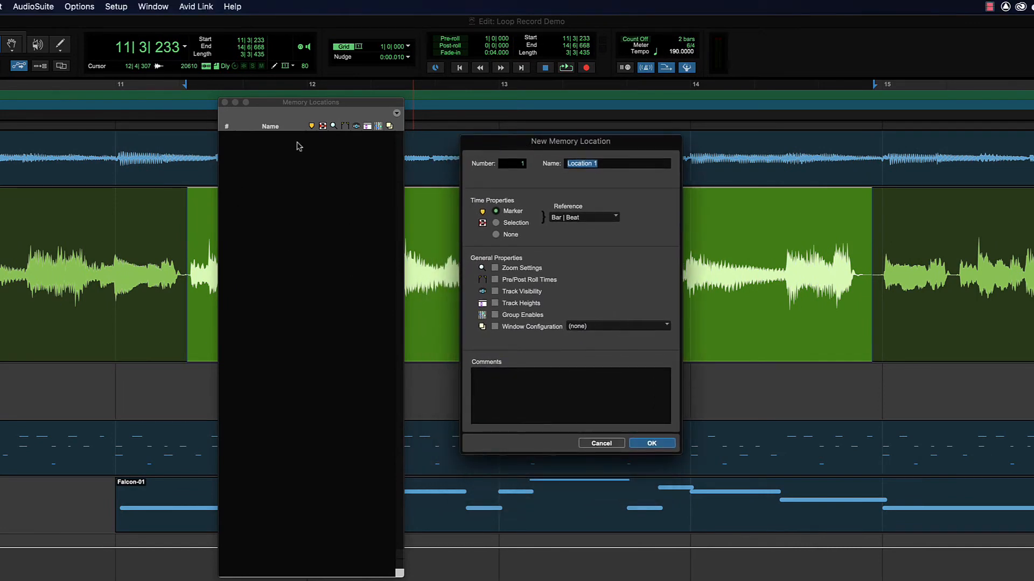
pyautogui.moveTo(273, 107); pyautogui.dragTo(187, 110)
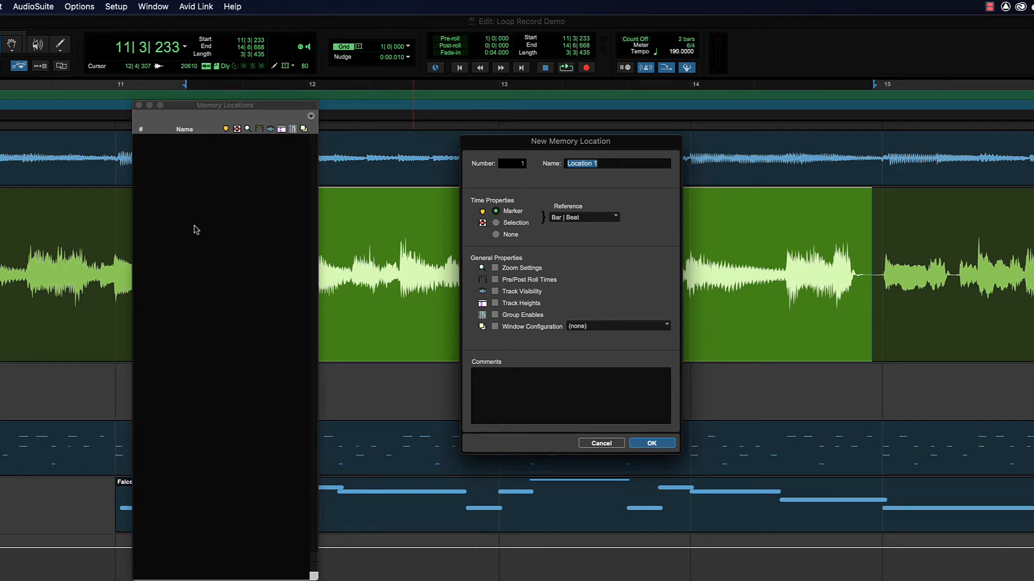
pyautogui.press('Escape')
pyautogui.click(138, 105)
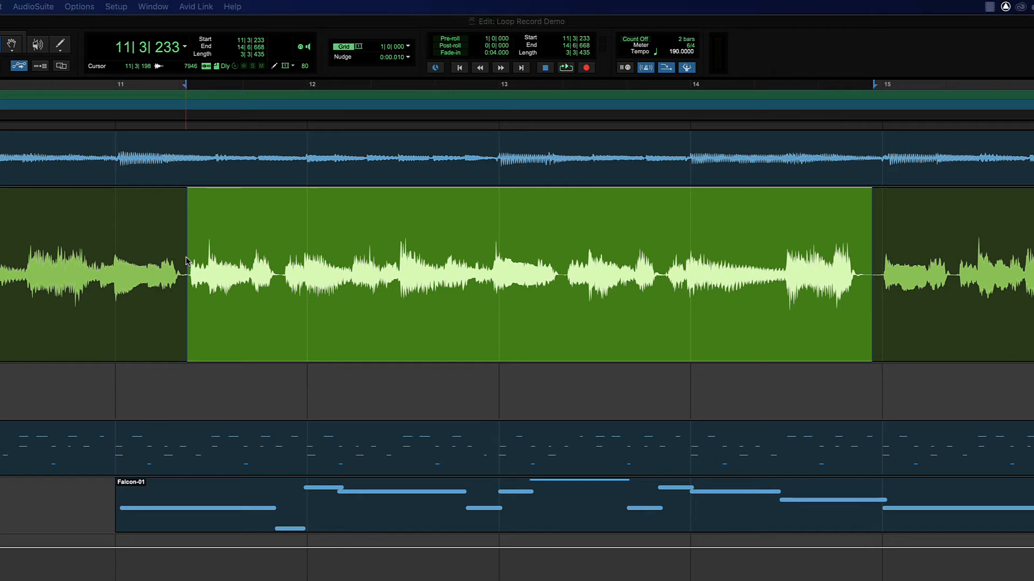
# Step: Store the GTR 1 selection as memory location 1 named "Need GTR Edit", with Selection time properties, Zoom Settings and Track Heights included
pyautogui.press('KP_Enter')
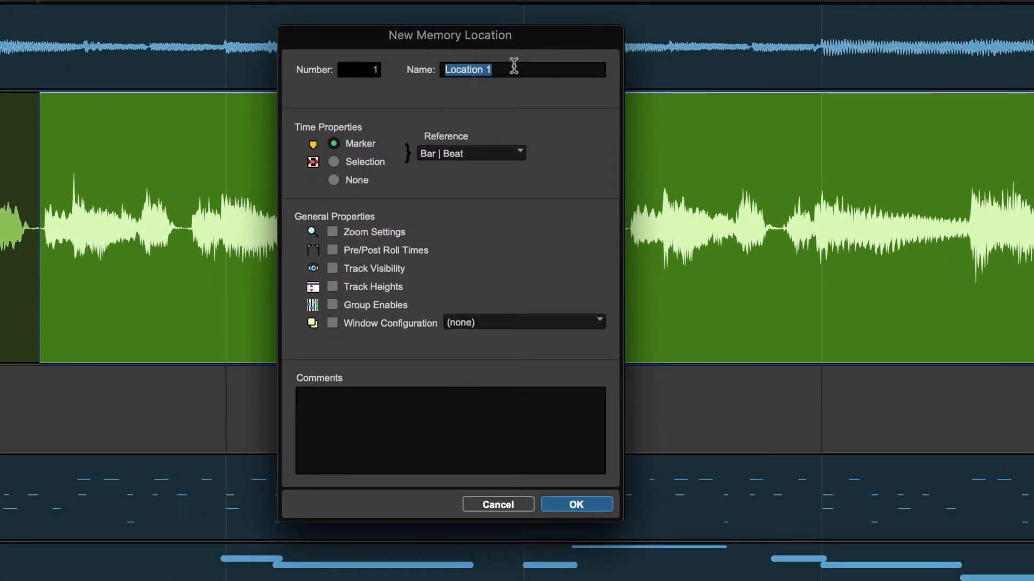
pyautogui.write('Need GTR Edit')
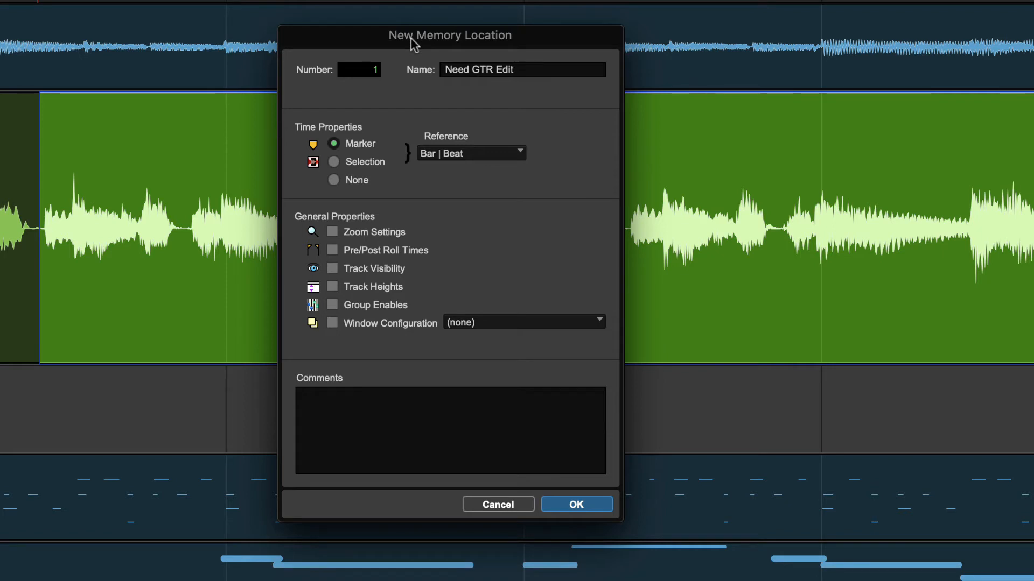
pyautogui.moveTo(413, 43); pyautogui.dragTo(268, 32)
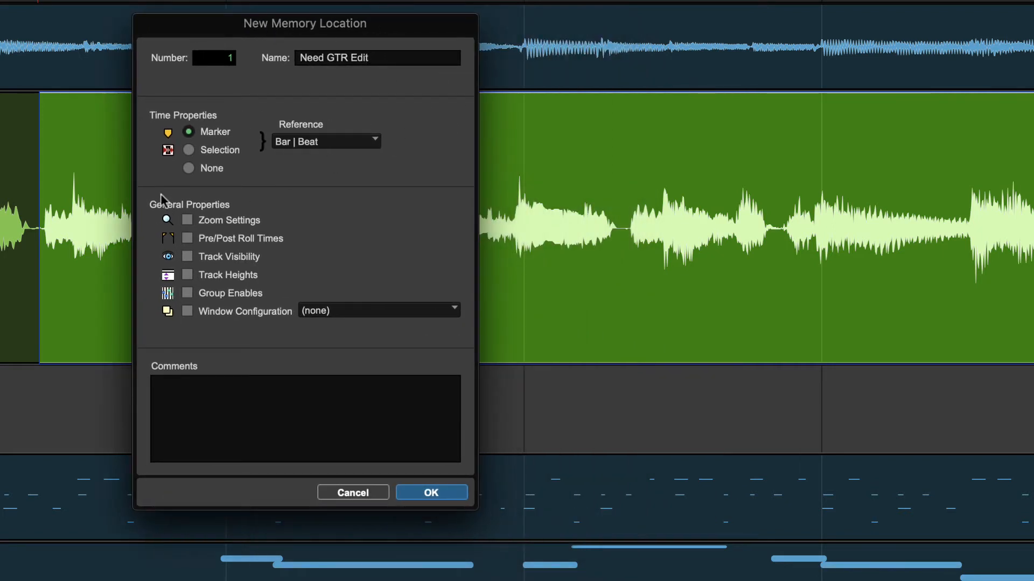
pyautogui.click(189, 151)
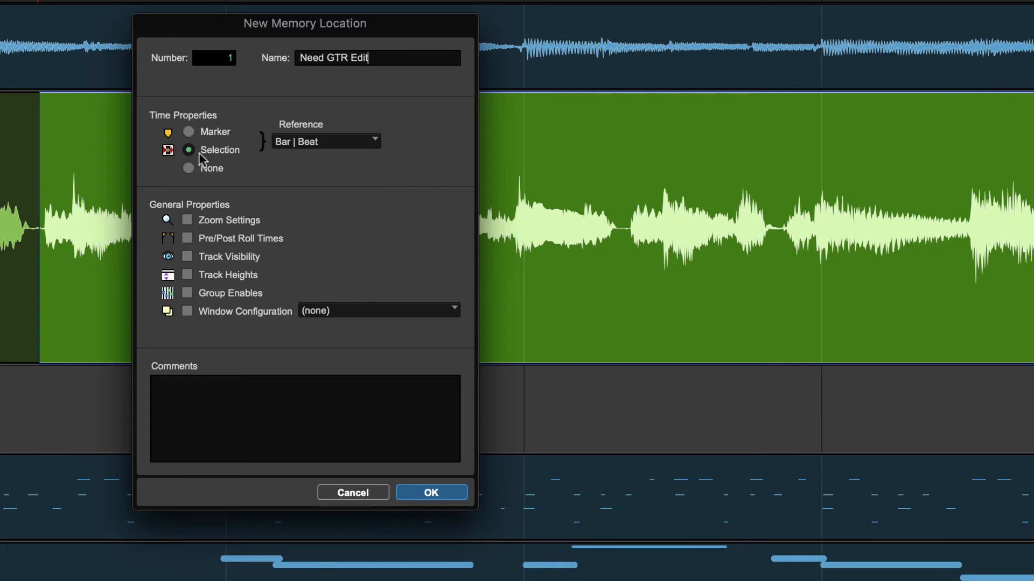
pyautogui.click(188, 219)
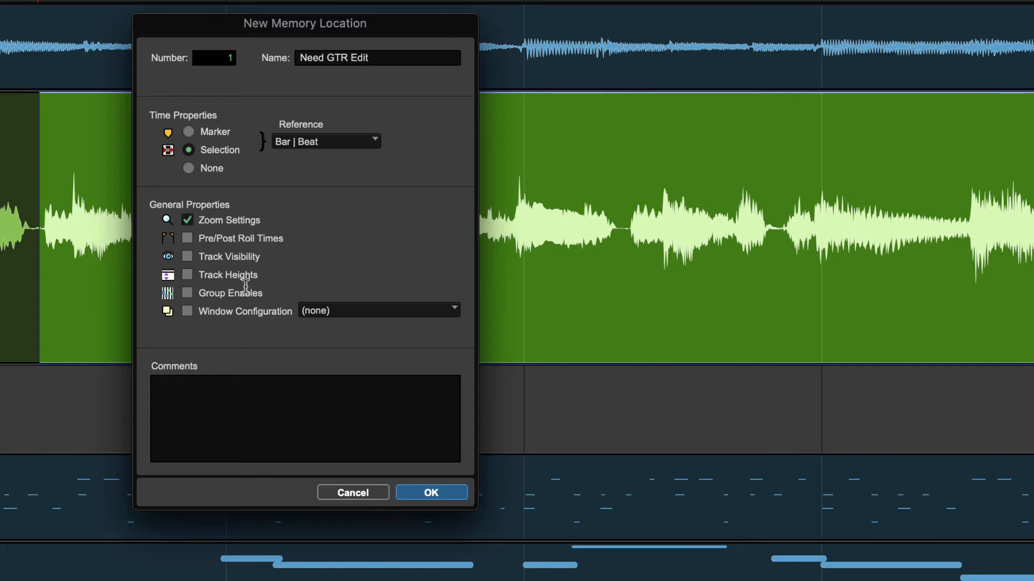
pyautogui.click(188, 275)
pyautogui.click(443, 494)
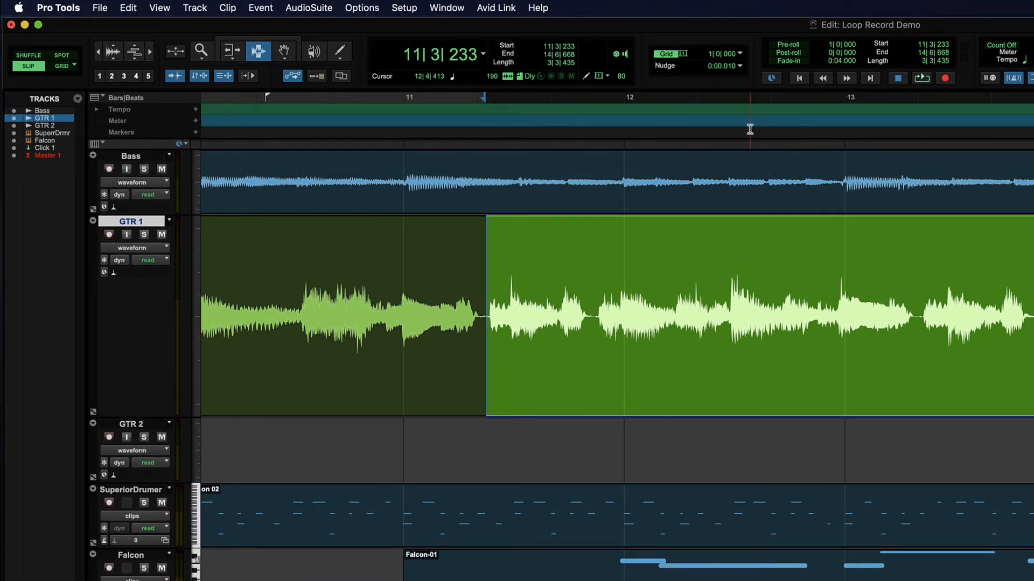
# Step: Clear the selection, zoom out to the whole session, set GTR 1's track height to medium, and place the cursor on GTR 2 at 55|3|443
pyautogui.click(457, 264)
pyautogui.press('super+bracketleft')
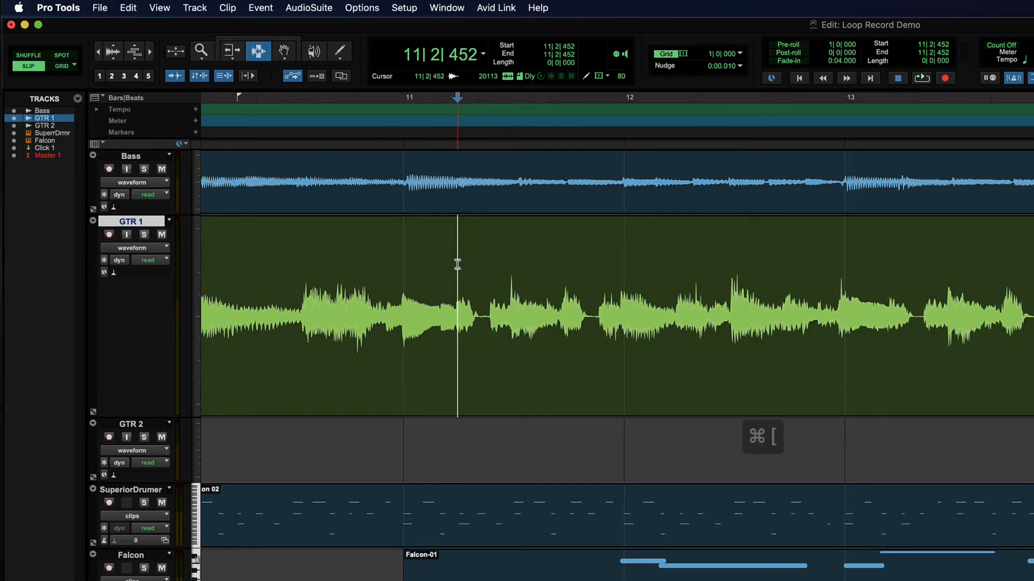
pyautogui.press('super+bracketleft')
pyautogui.press('super+bracketleft')
pyautogui.press('super+bracketleft')
pyautogui.press('super+bracketleft')
pyautogui.click(197, 273)
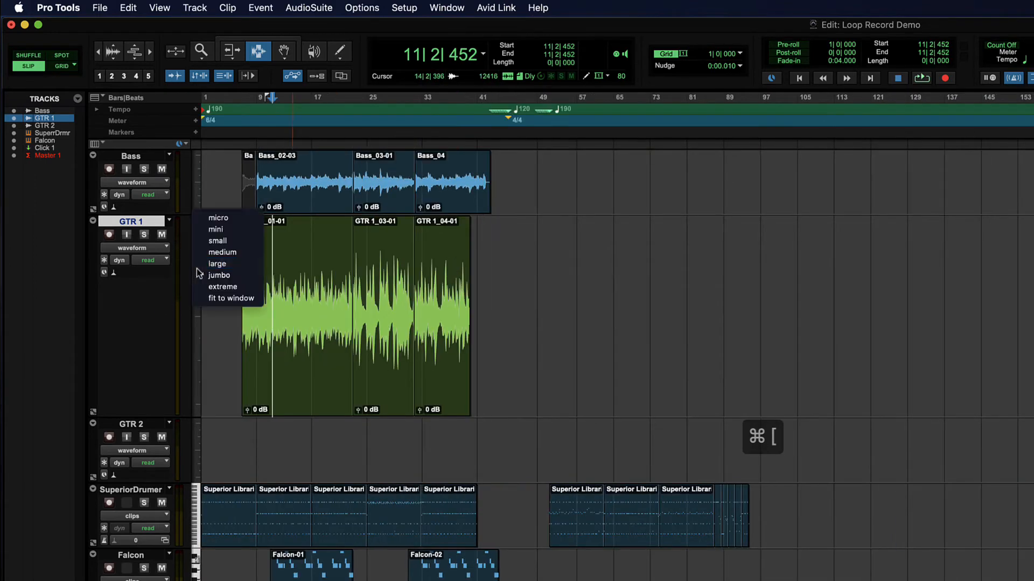
pyautogui.click(218, 252)
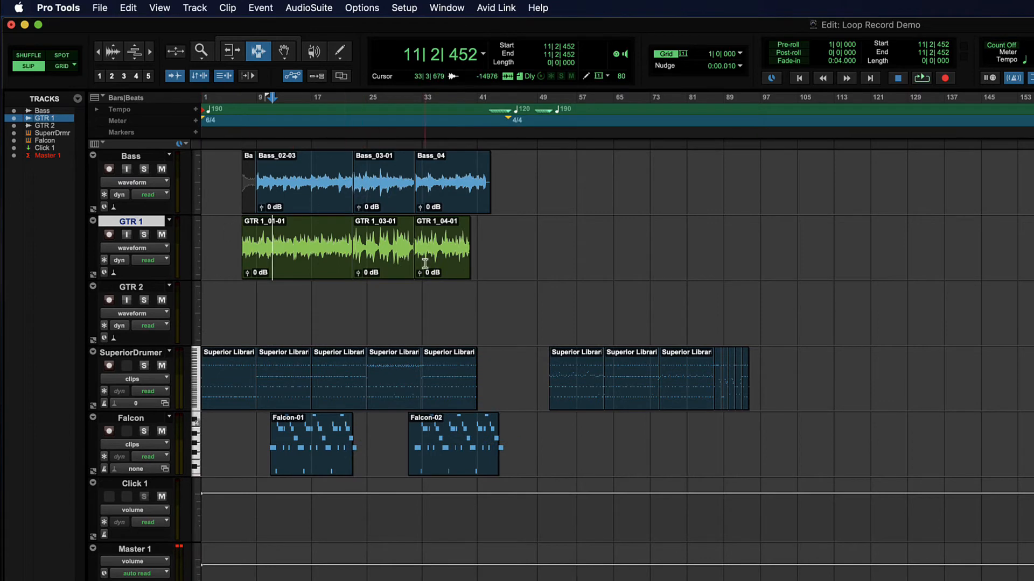
pyautogui.click(570, 289)
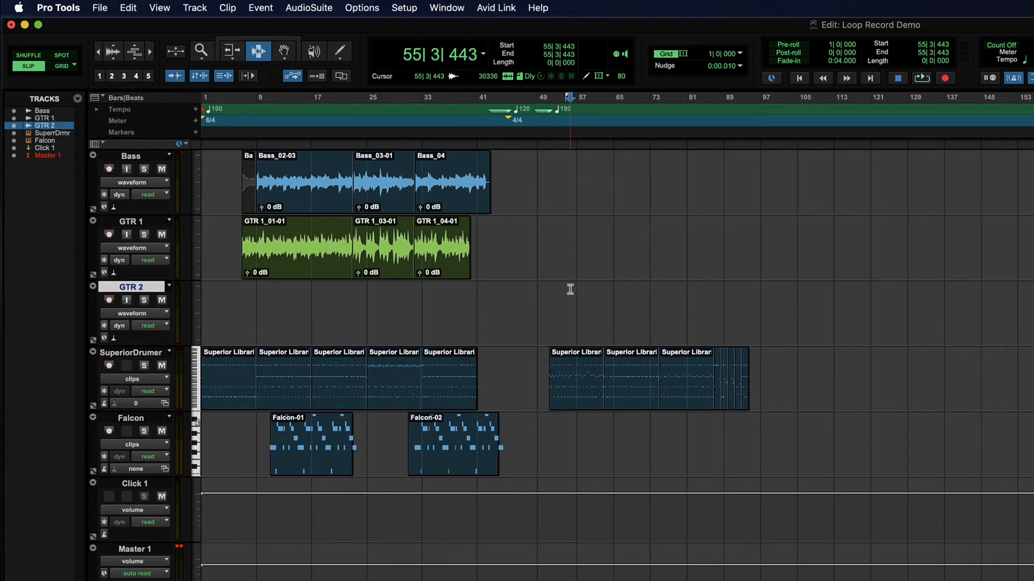
# Step: Recall "Need GTR Edit" from the Memory Locations window, move the window clear of the restored selection, and close it
pyautogui.click(447, 7)
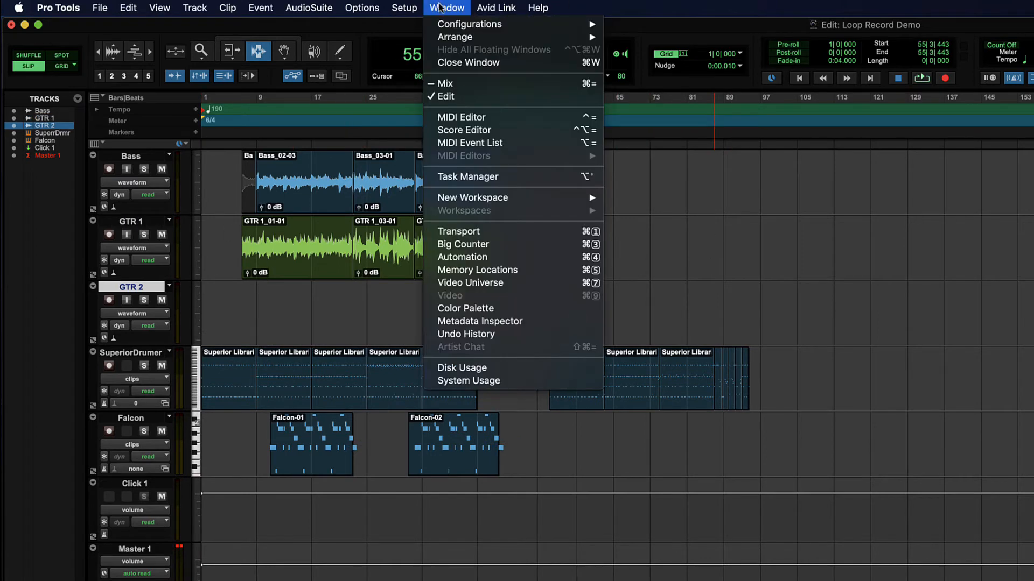
pyautogui.click(518, 269)
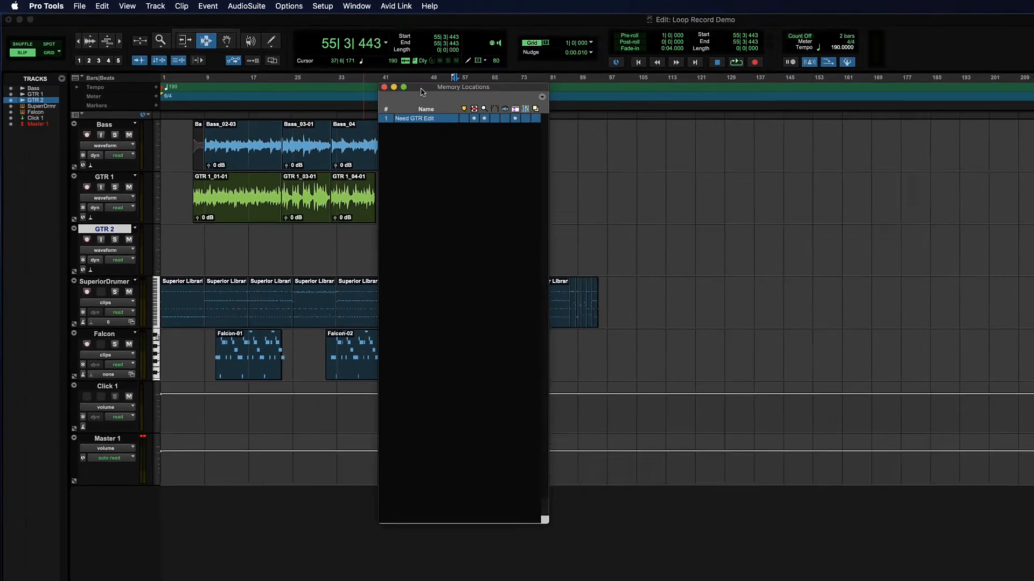
pyautogui.moveTo(526, 110); pyautogui.dragTo(869, 119)
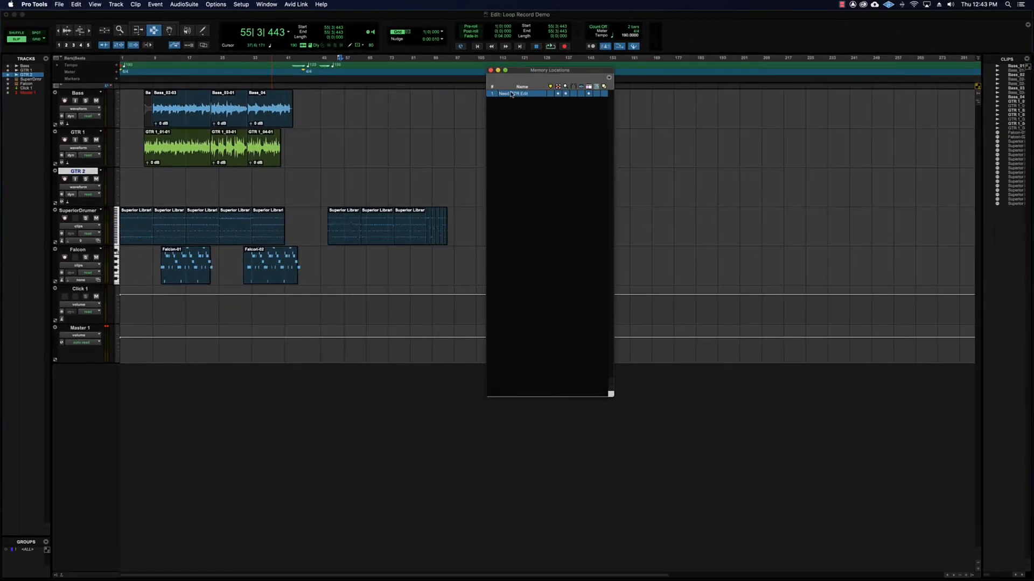
pyautogui.click(512, 94)
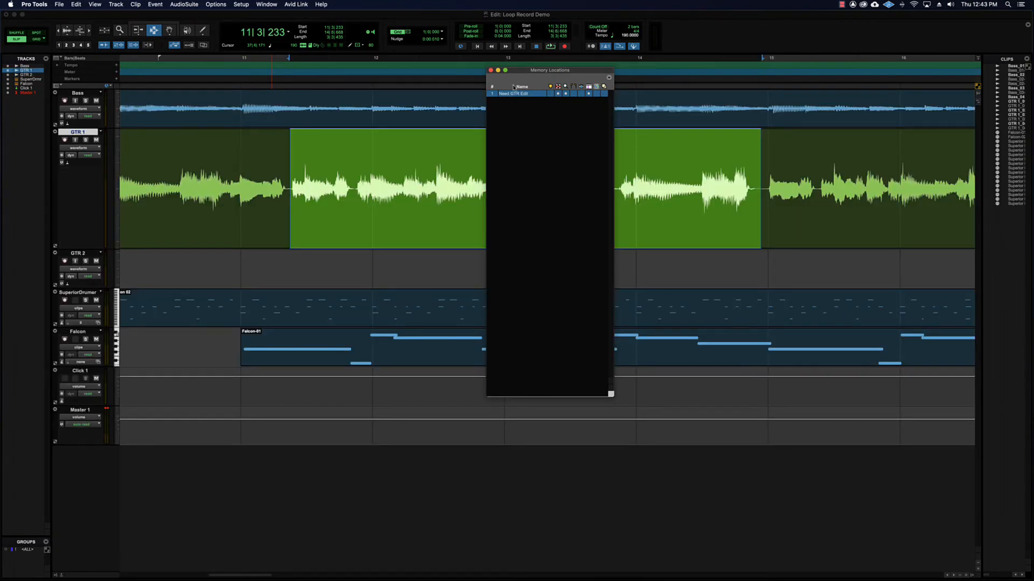
pyautogui.moveTo(514, 74); pyautogui.dragTo(825, 92)
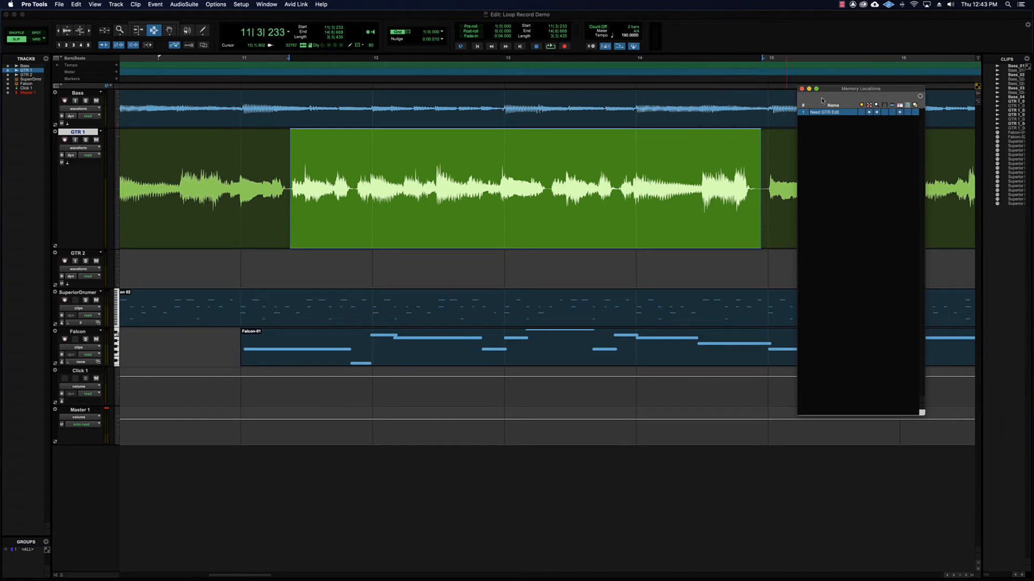
pyautogui.moveTo(831, 90); pyautogui.dragTo(172, 104)
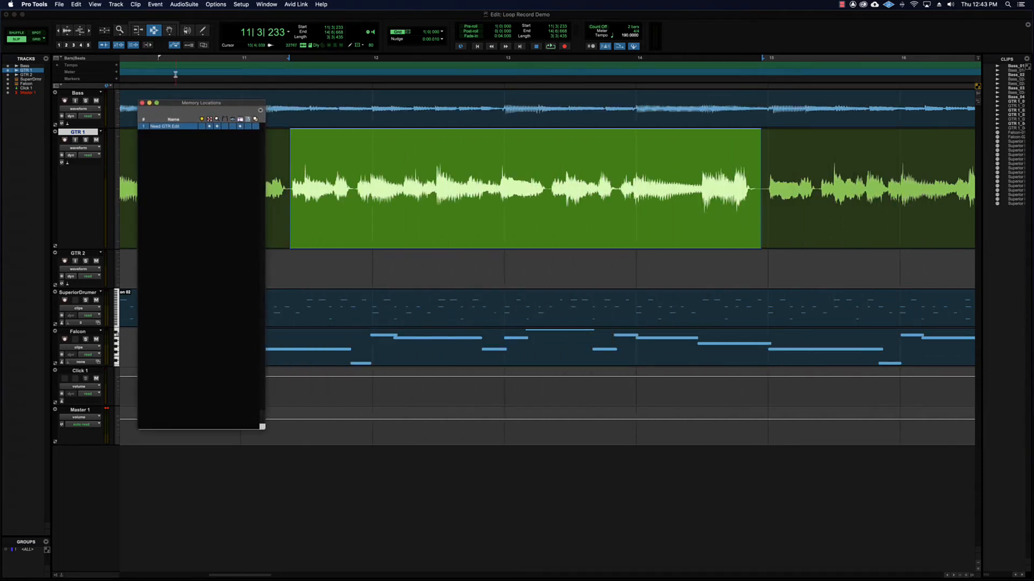
pyautogui.click(141, 102)
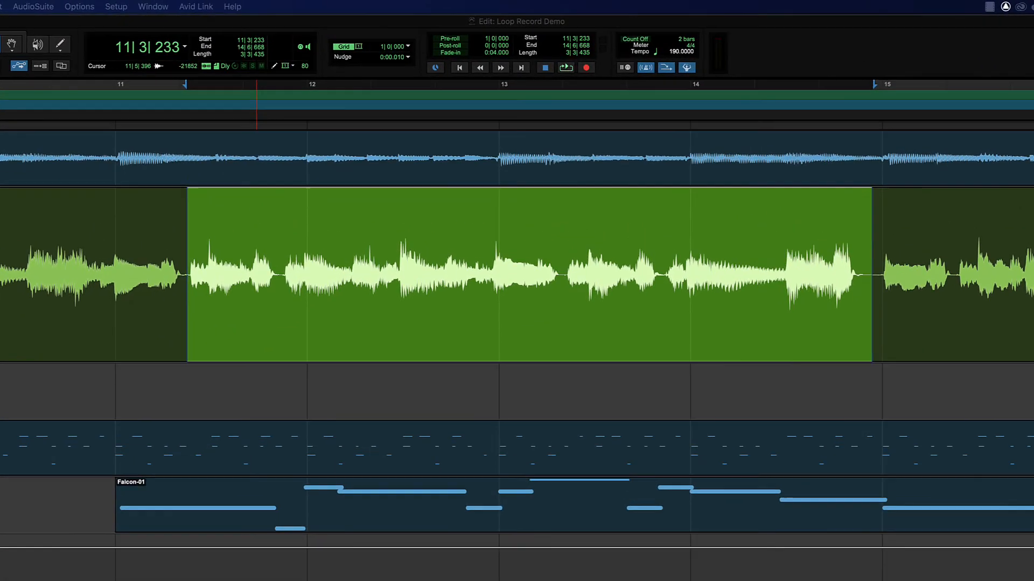
pyautogui.press('KP_Enter')
pyautogui.moveTo(338, 114); pyautogui.dragTo(373, 116)
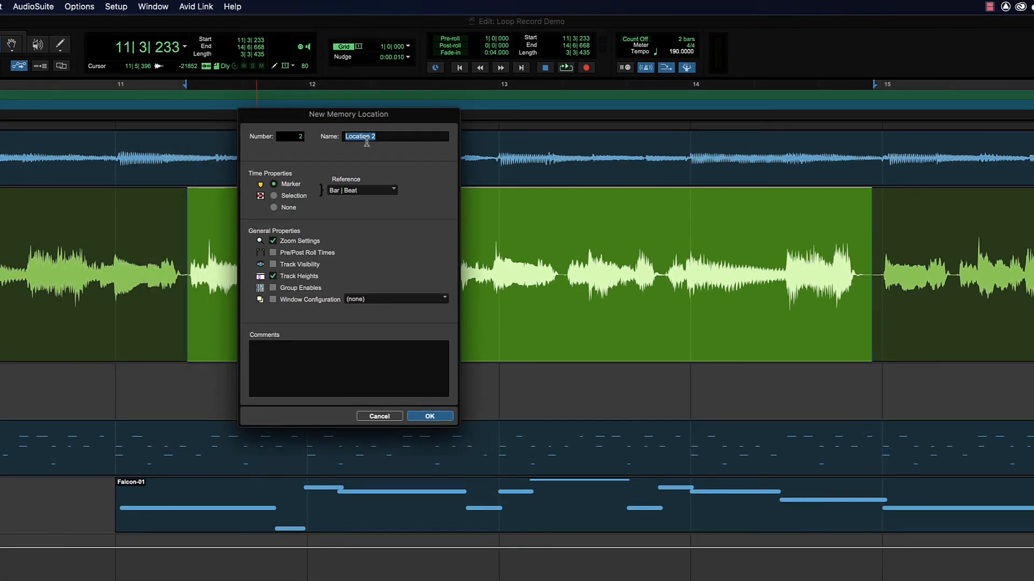
pyautogui.click(274, 197)
pyautogui.click(380, 416)
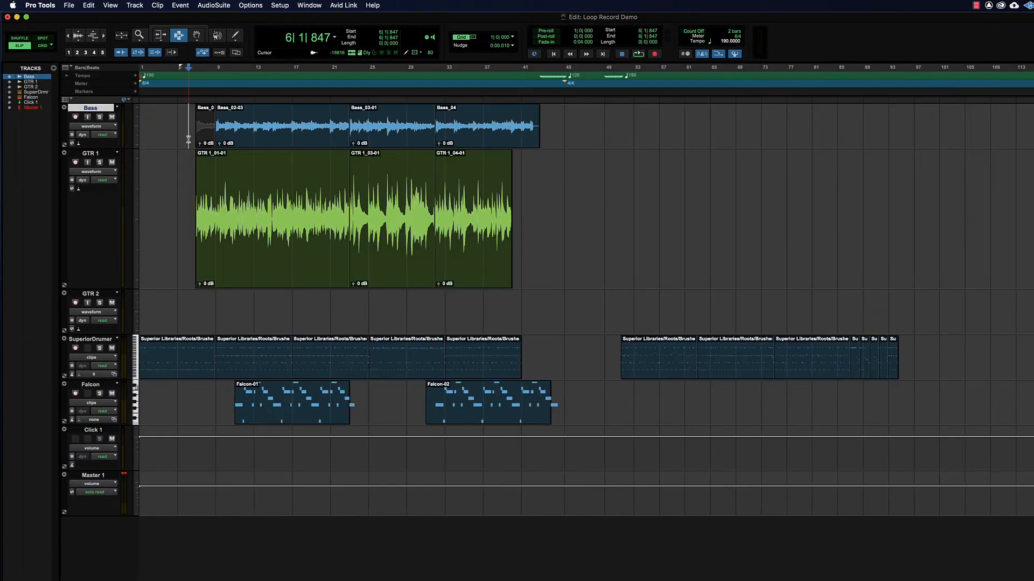
# Step: Turn on Auto-Name Memory Location in the Memory Locations window and close the window
pyautogui.click(310, 5)
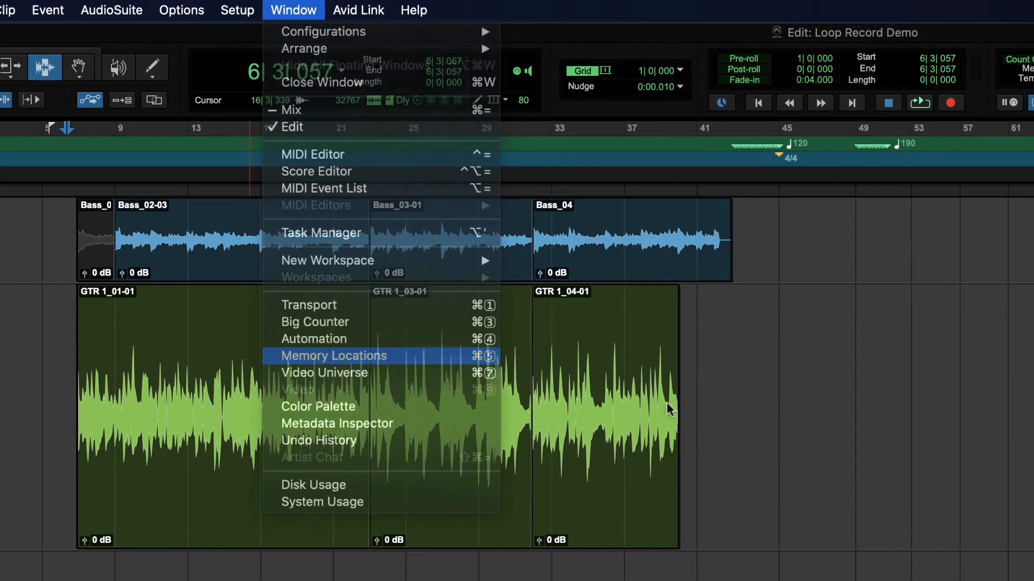
pyautogui.press('Return')
pyautogui.click(683, 212)
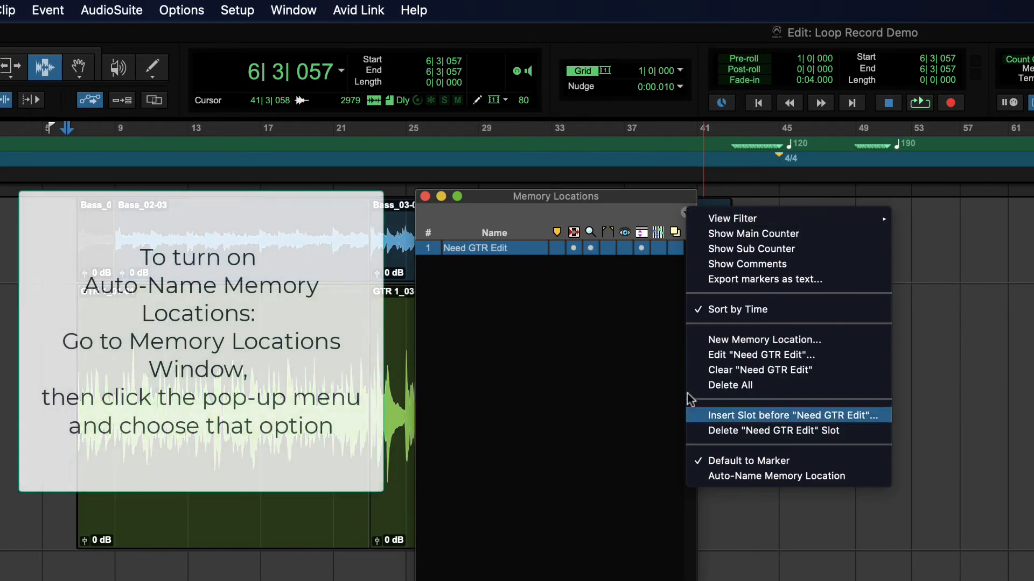
pyautogui.click(706, 477)
pyautogui.click(425, 196)
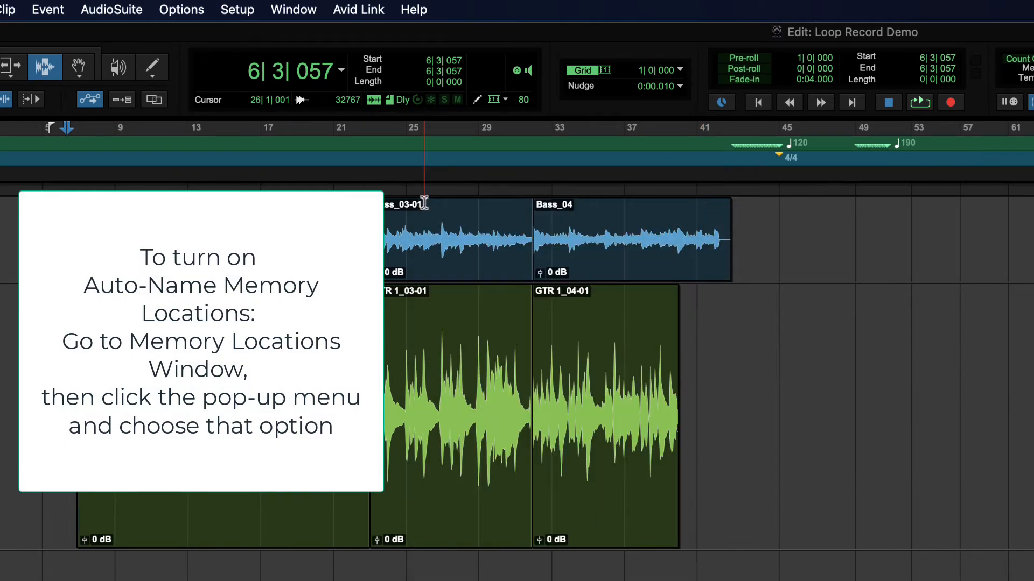
pyautogui.click(61, 323)
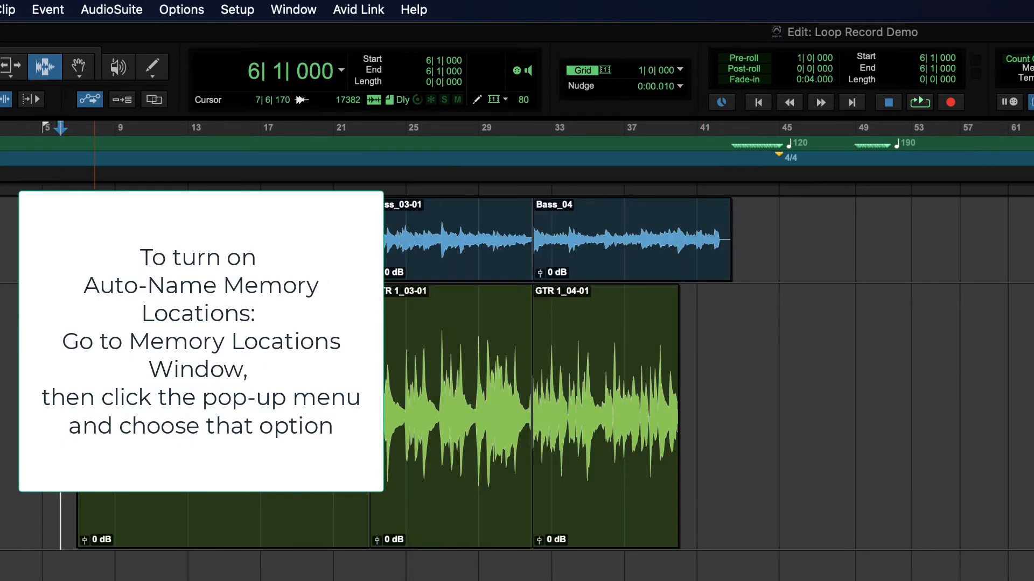
pyautogui.click(74, 347)
pyautogui.moveTo(65, 347); pyautogui.dragTo(743, 397)
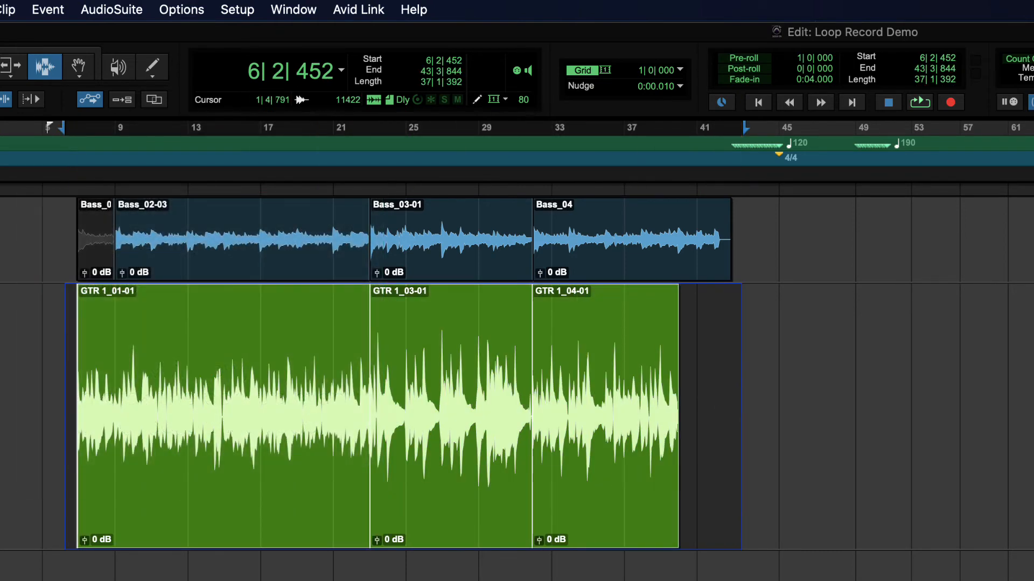
# Step: Place the edit cursor on the GTR 1 track at 6|5|184, just before its first clip
pyautogui.click(73, 353)
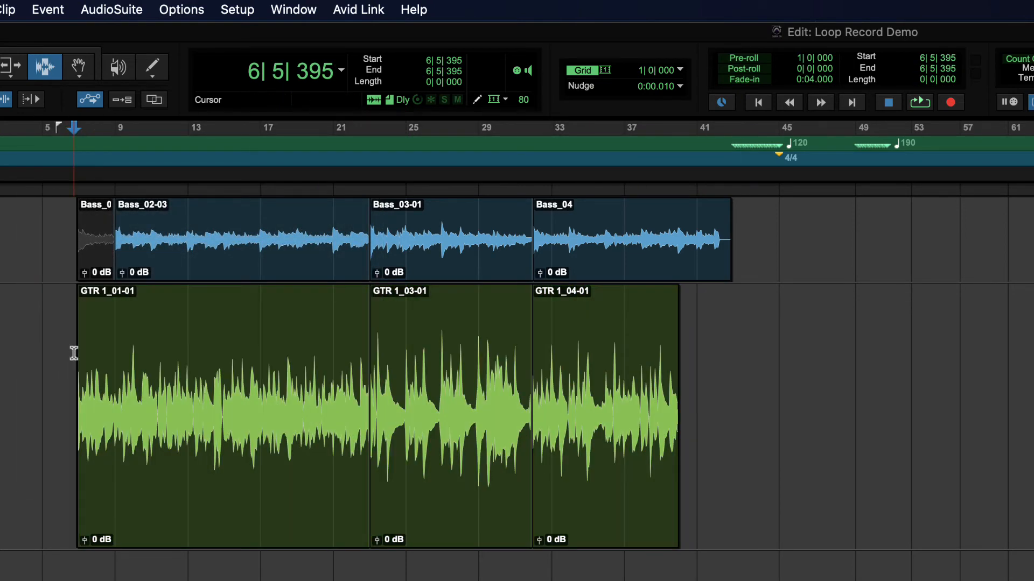
pyautogui.press('super+bracketright')
pyautogui.press('super+bracketright')
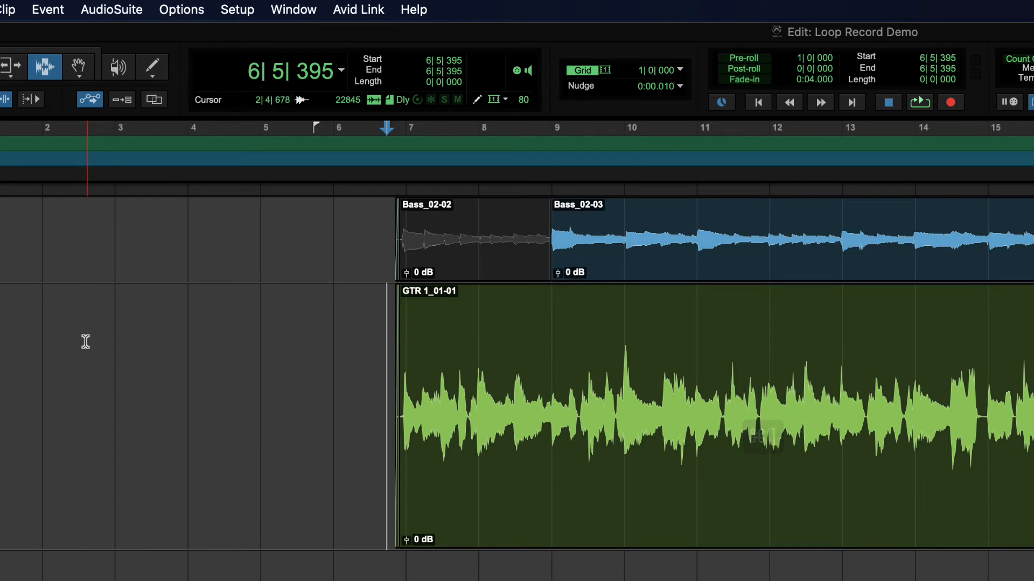
pyautogui.click(363, 345)
pyautogui.click(384, 344)
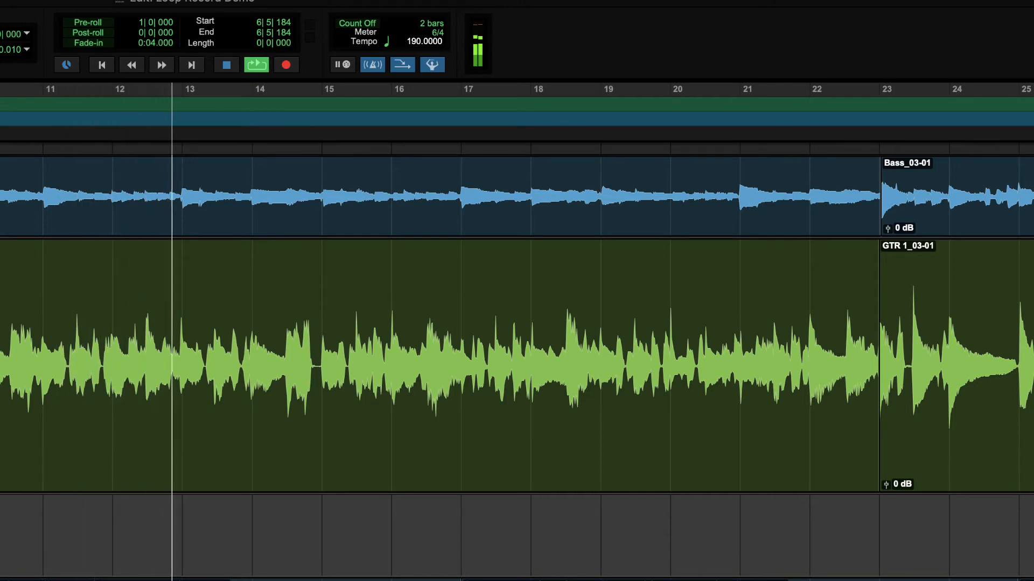
# Step: Drop three auto-named markers during playback, shortly after bar 13, just before bar 15 and shortly after bar 19, and stop playback
pyautogui.press('KP_Enter')
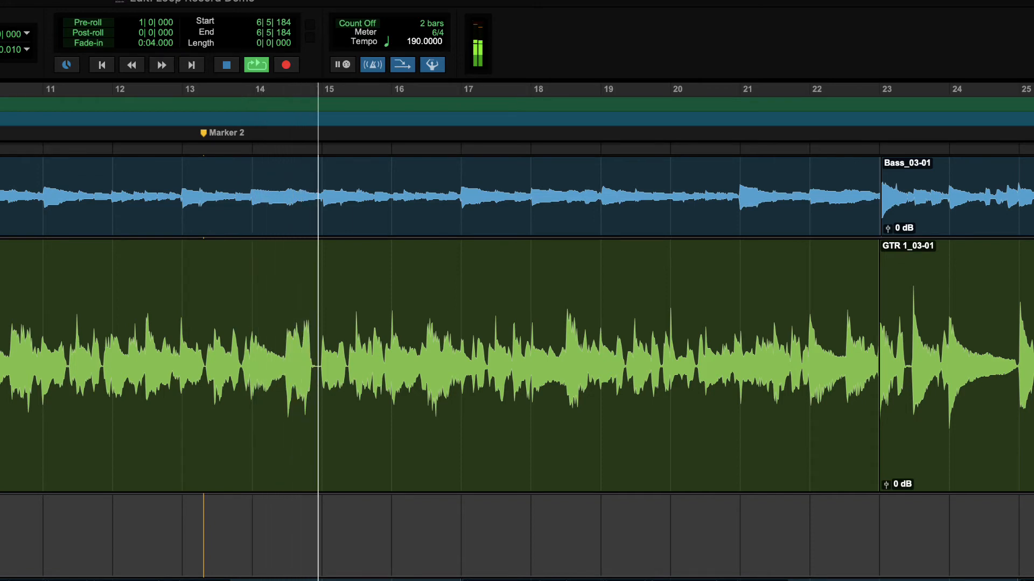
pyautogui.press('KP_Enter')
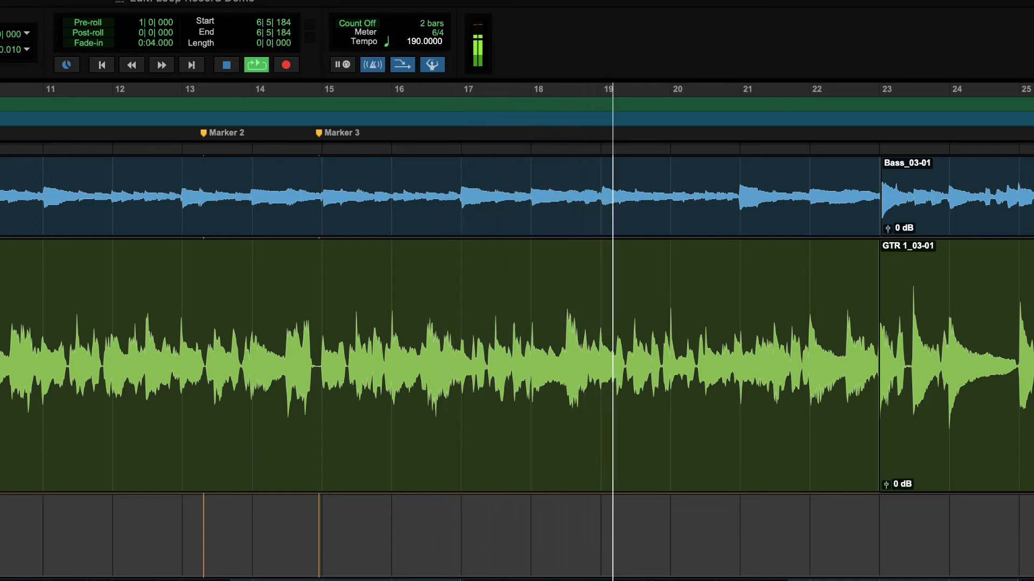
pyautogui.press('KP_Enter')
pyautogui.press('space')
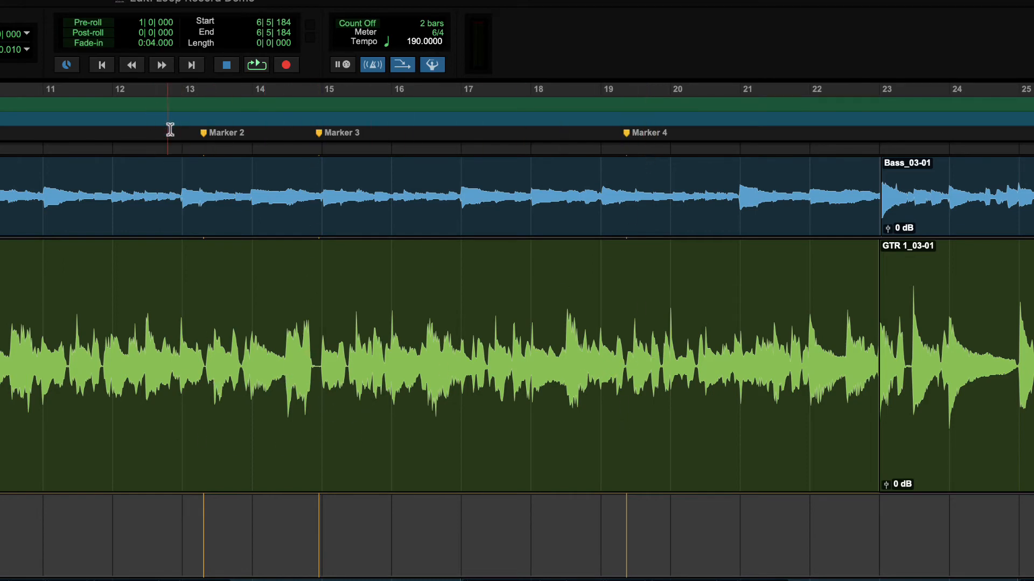
# Step: Check Marker 2's properties in the Edit Memory Location dialog and close it
pyautogui.doubleClick(204, 133)
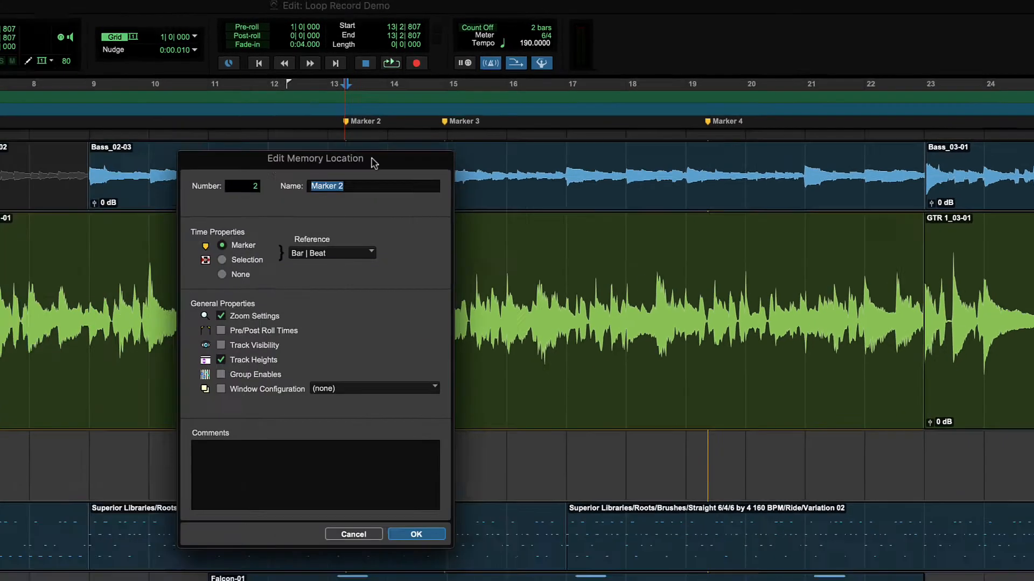
pyautogui.click(416, 534)
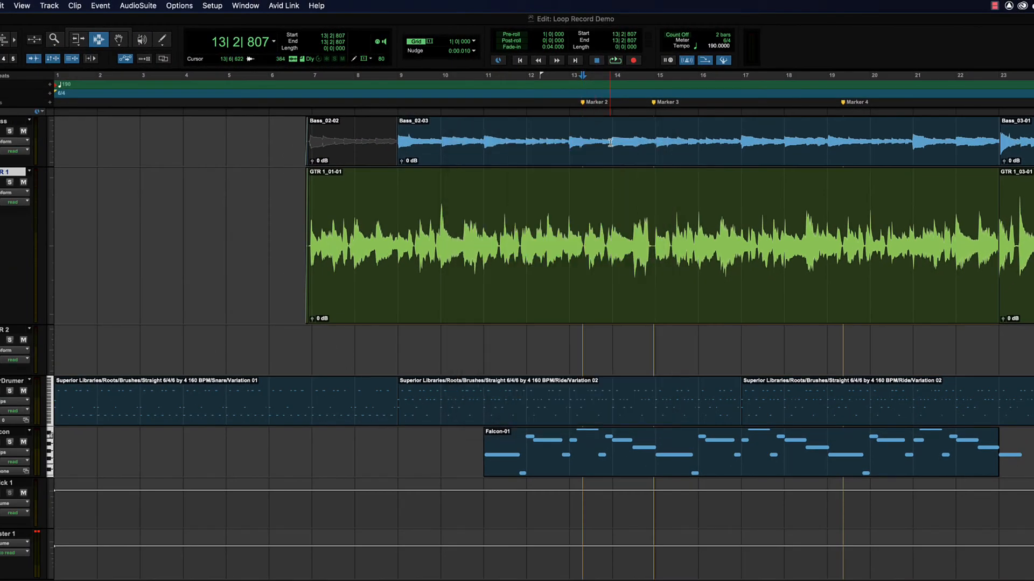
# Step: Remove Marker 4 and Marker 3 from the Markers ruler
pyautogui.hscroll(5, 610, 142)
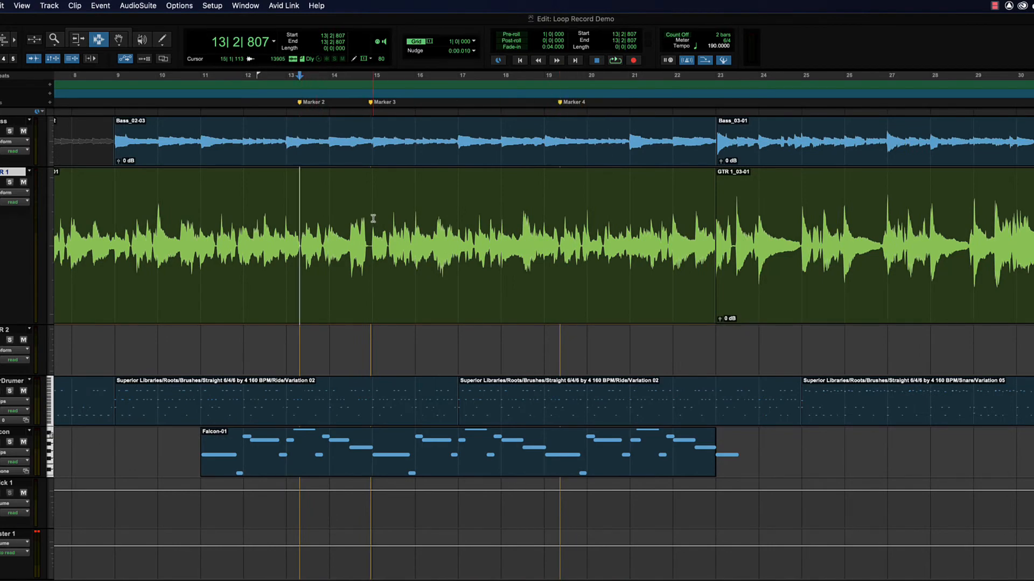
pyautogui.press('super+bracketleft')
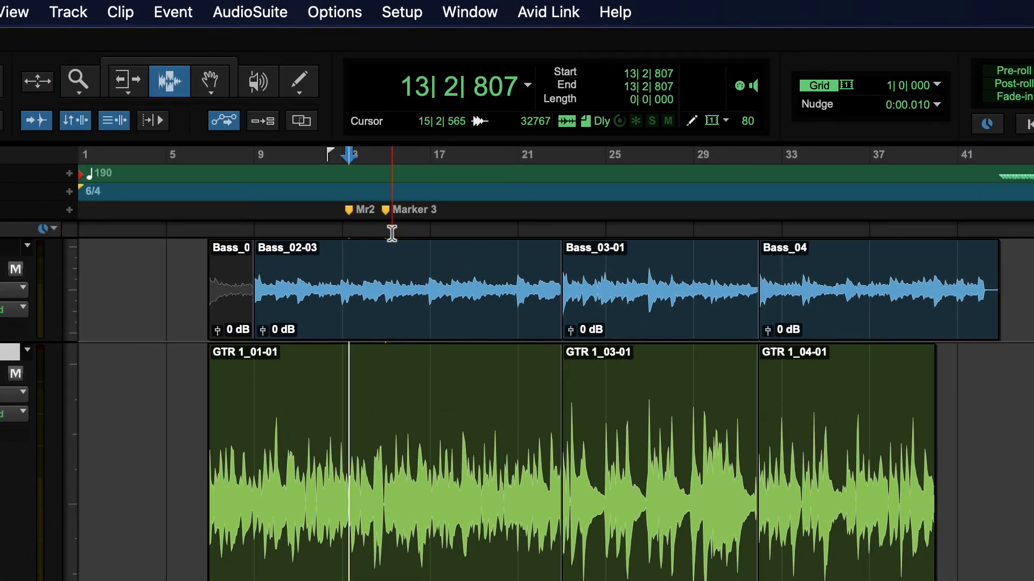
pyautogui.moveTo(392, 219); pyautogui.dragTo(484, 96)
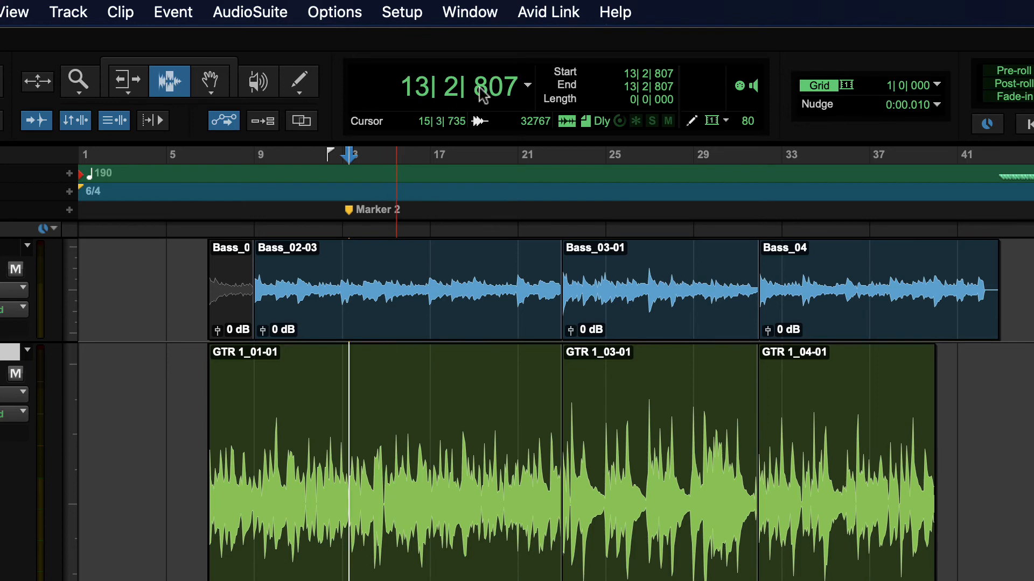
# Step: Remove Marker 2 from the Markers ruler
pyautogui.moveTo(350, 211); pyautogui.dragTo(489, 102)
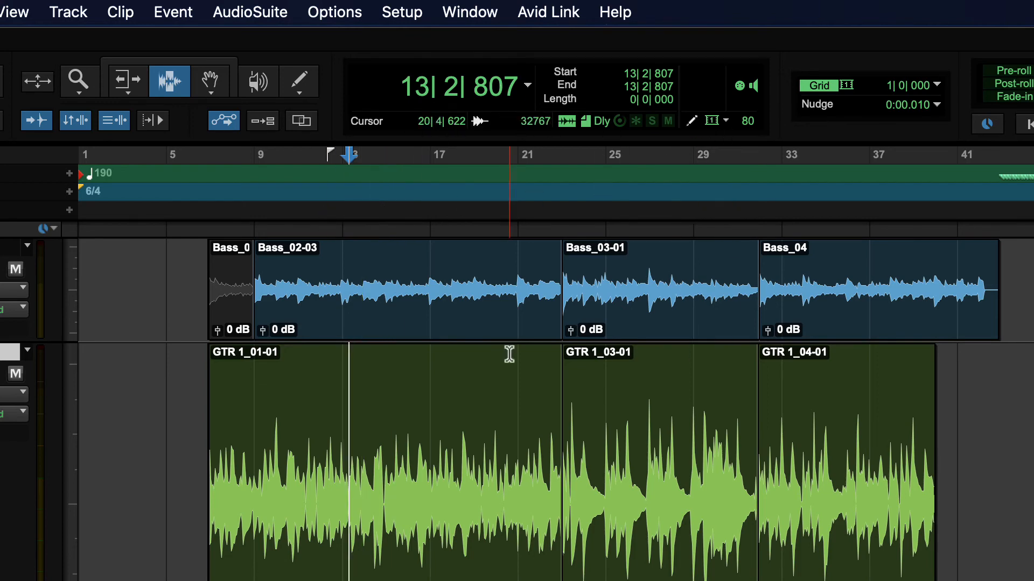
pyautogui.moveTo(176, 312); pyautogui.dragTo(178, 312)
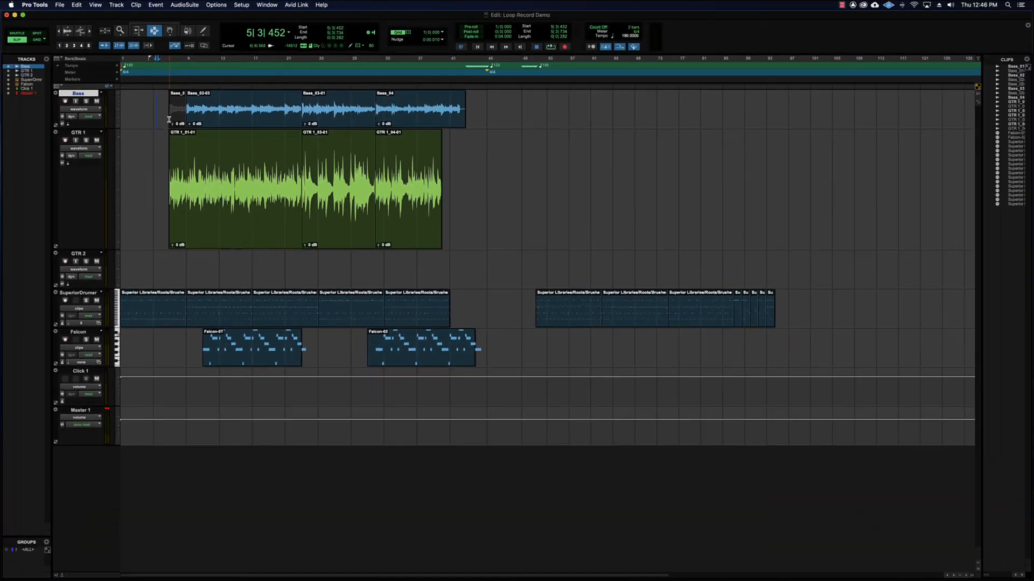
# Step: Undo the removals of Marker 2, Marker 3 and Marker 4, and place the edit cursor on the Bass track at 12|5|000
pyautogui.press('super+z')
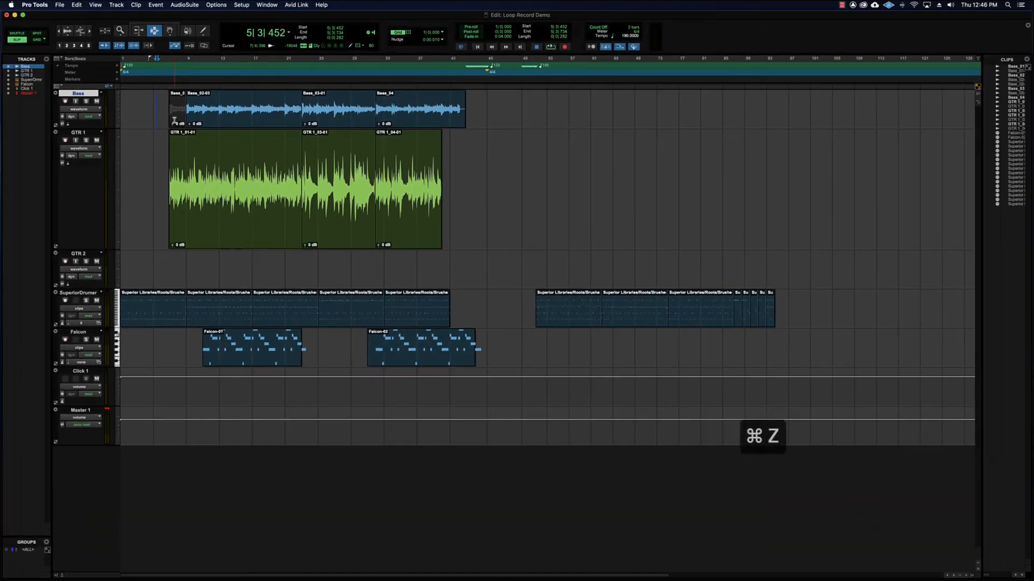
pyautogui.press('super+z')
pyautogui.press('super+z')
pyautogui.press('super+z')
pyautogui.click(210, 105)
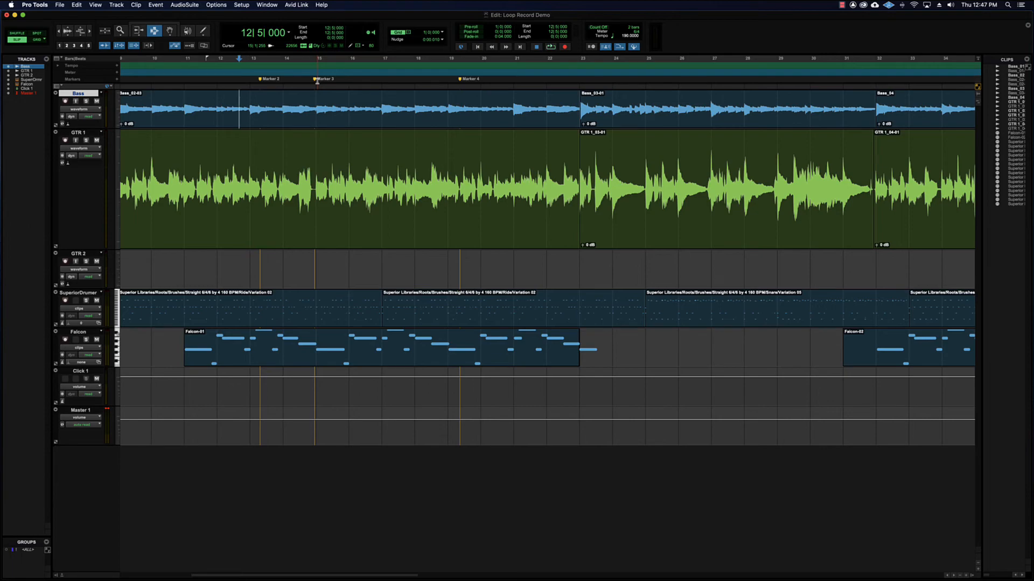
# Step: Rename Marker 3 as Verse and Marker 4 as Chorus
pyautogui.click(318, 80)
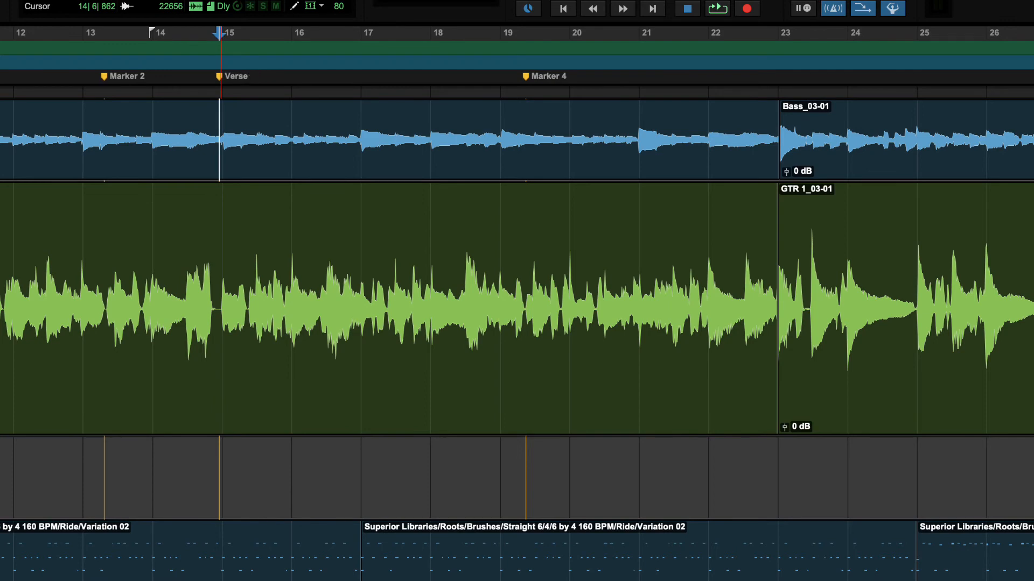
pyautogui.click(527, 79)
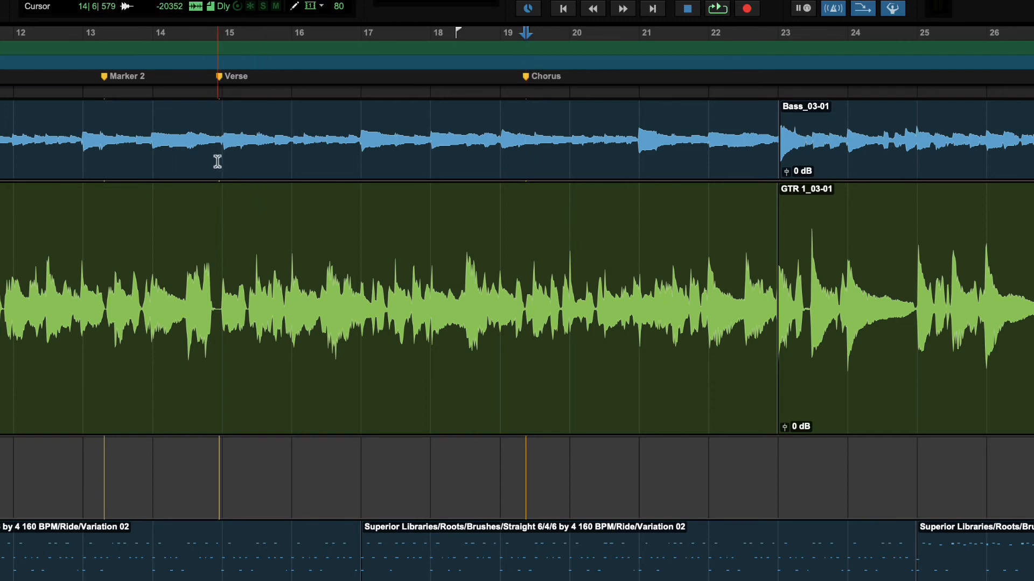
# Step: Make a rough freehand selection on GTR 1 from just before the Verse marker to about bar 20, and clear it
pyautogui.moveTo(217, 189); pyautogui.dragTo(529, 212)
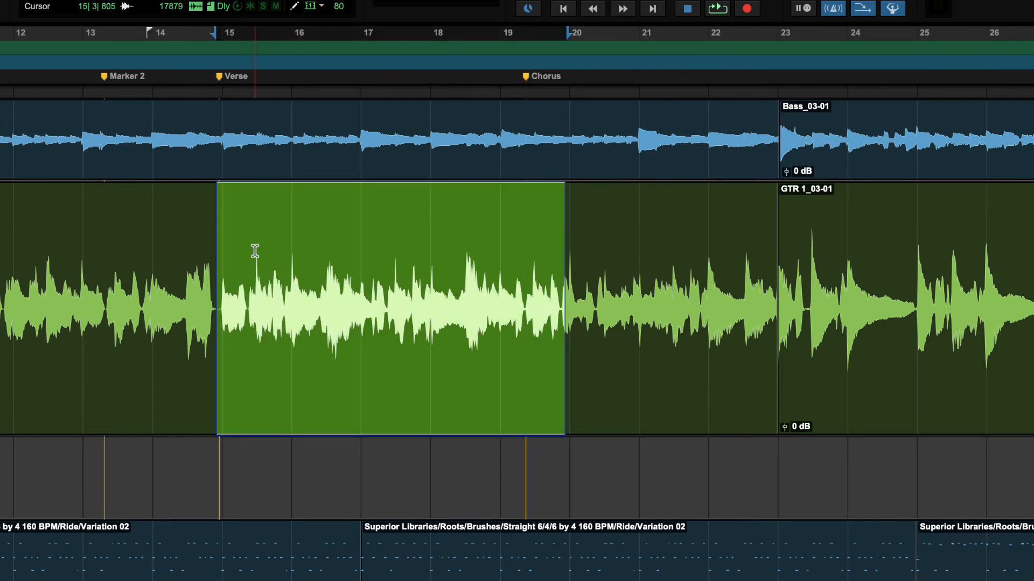
pyautogui.click(253, 249)
# Step: Recall the Verse and Chorus markers in turn, and select the GTR 1 audio exactly between them
pyautogui.click(220, 77)
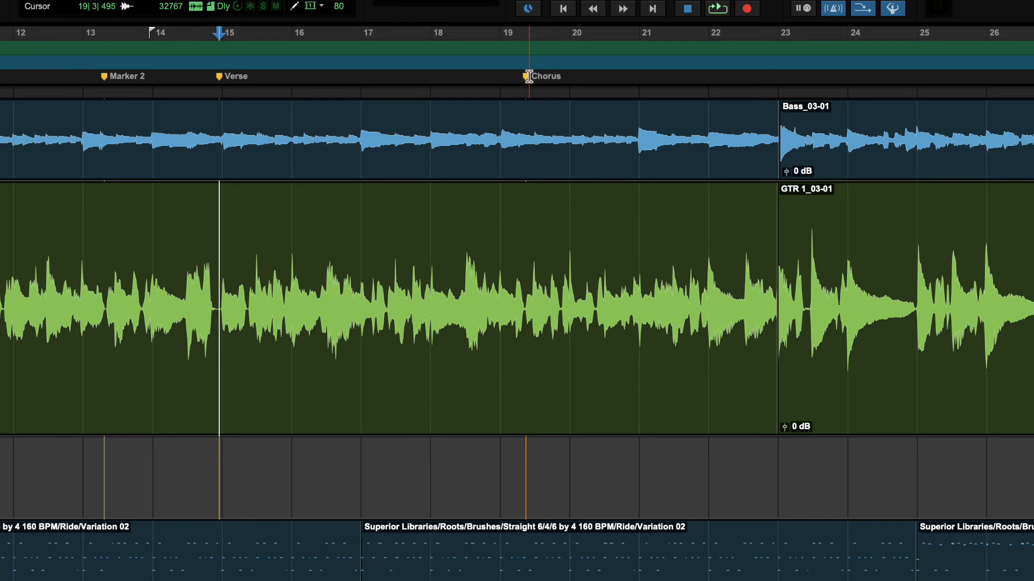
pyautogui.click(527, 77)
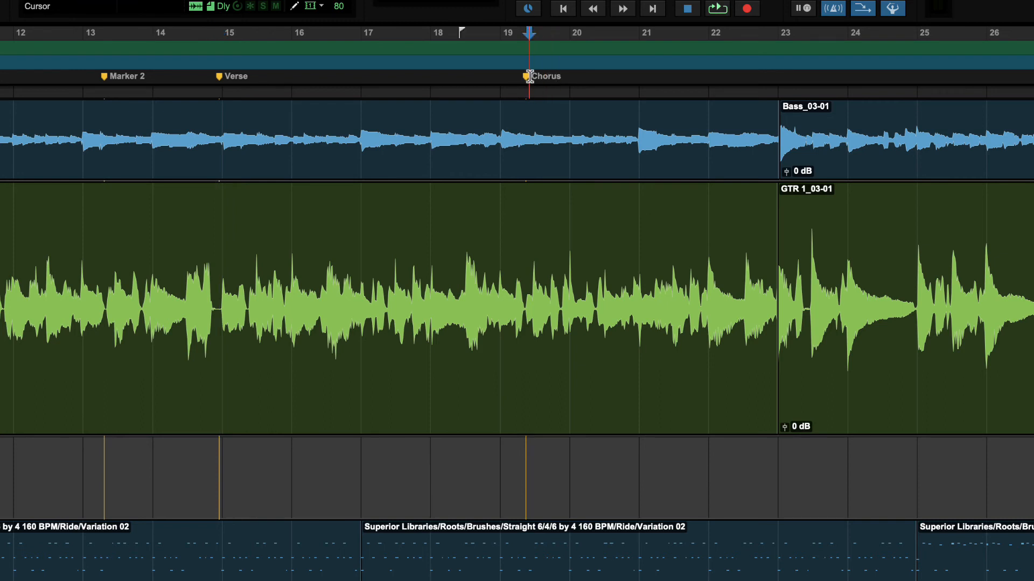
pyautogui.click(221, 77)
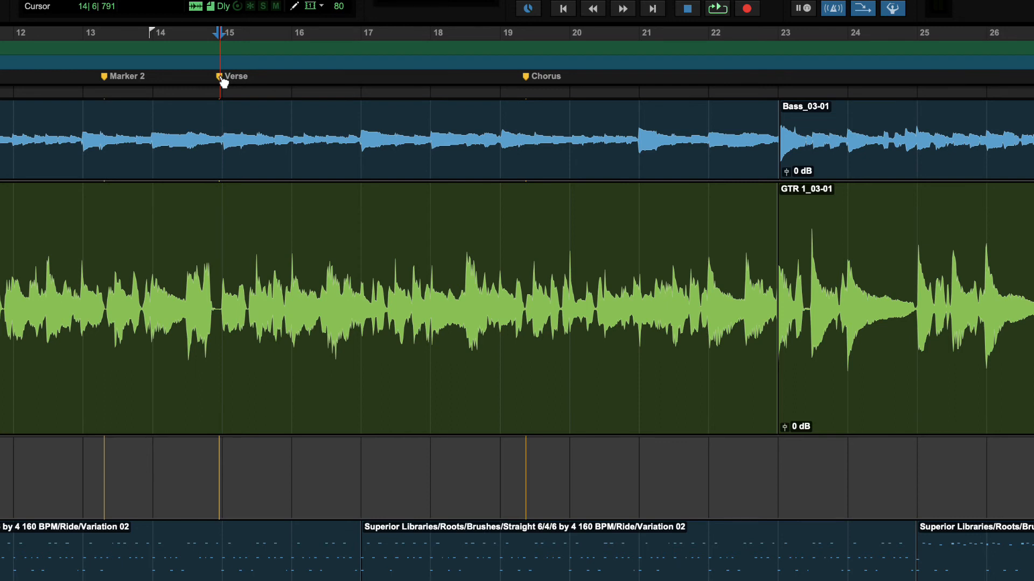
pyautogui.click(224, 81)
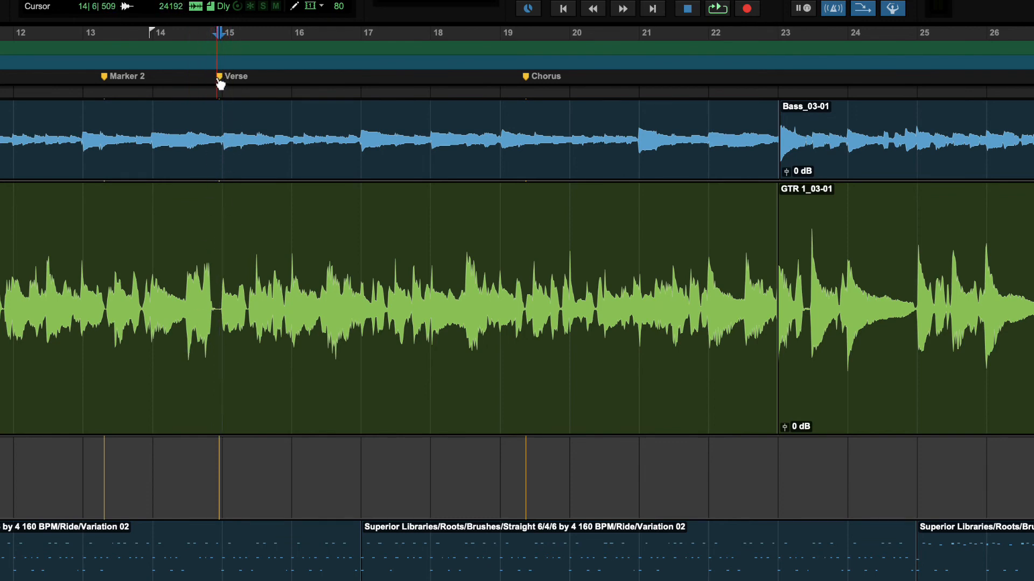
pyautogui.keyDown('shift'); pyautogui.click(527, 78); pyautogui.keyUp('shift')
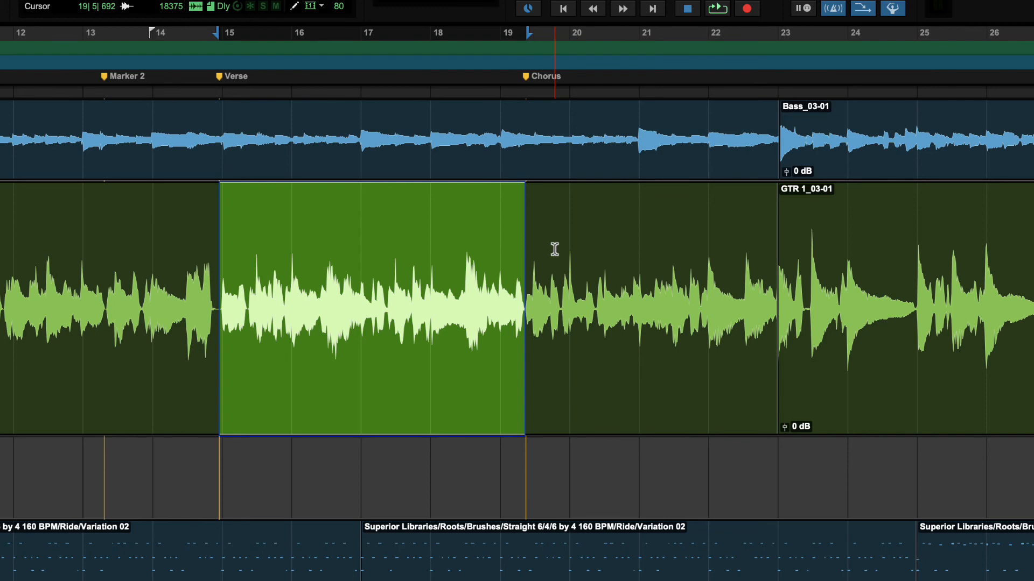
# Step: Recall memory location 3, select GTR 1 up to memory location 4, and extend the selection's start back to Marker 2
pyautogui.click(214, 254)
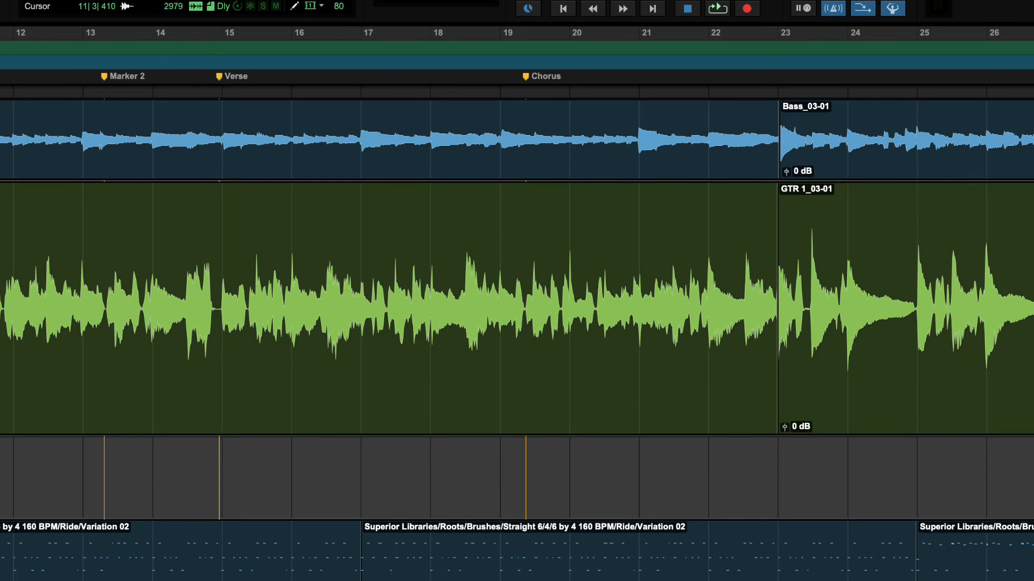
pyautogui.press('.')
pyautogui.press('3')
pyautogui.press('.')
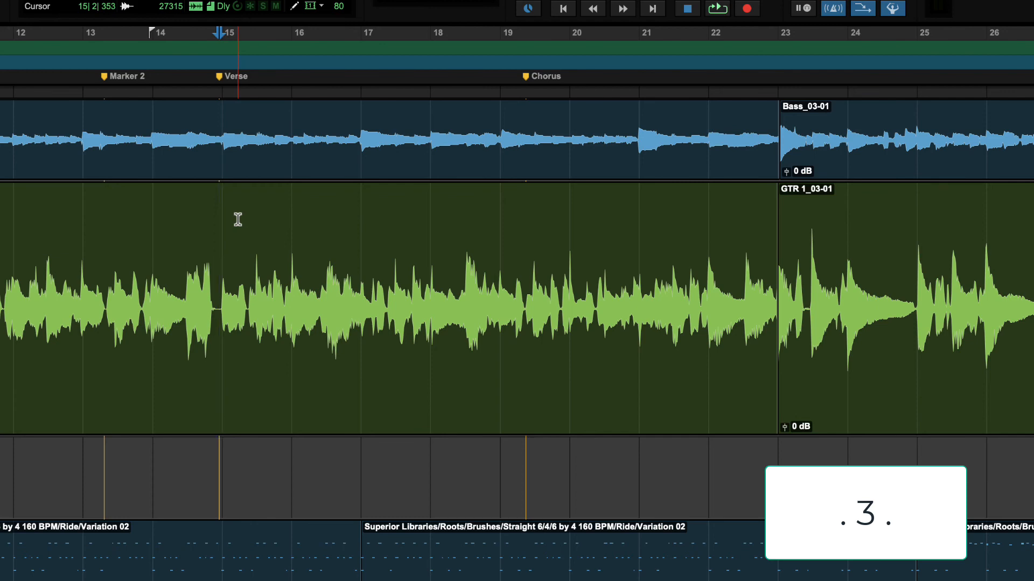
pyautogui.hotkey('shift', '4')
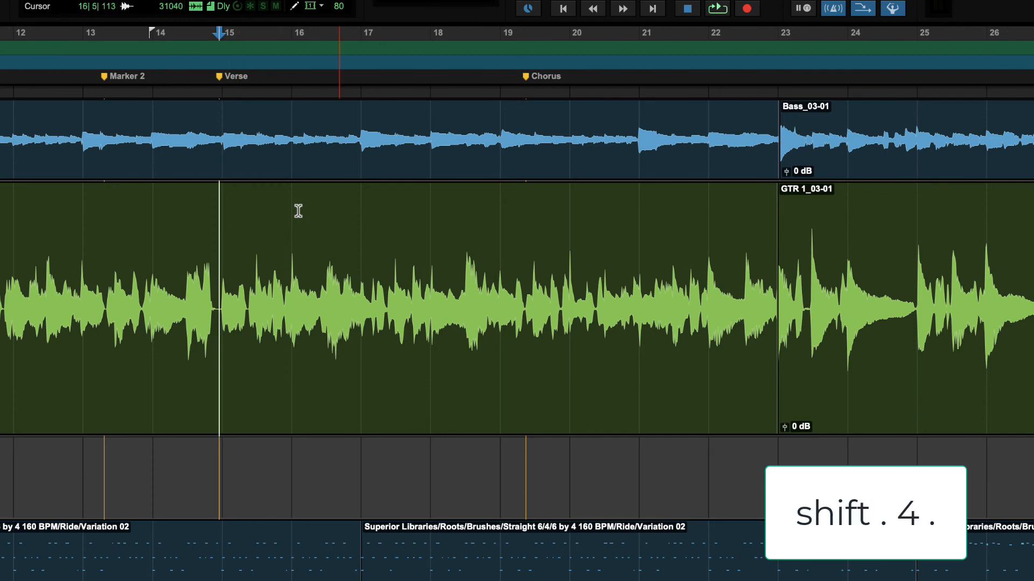
pyautogui.keyDown('shift'); pyautogui.click(526, 105); pyautogui.keyUp('shift')
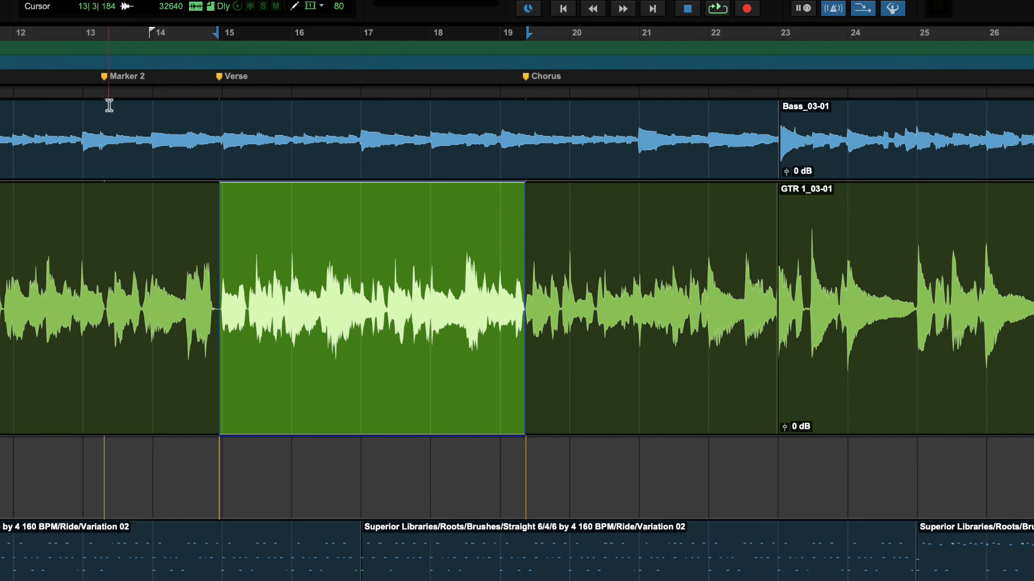
pyautogui.keyDown('shift'); pyautogui.click(104, 77); pyautogui.keyUp('shift')
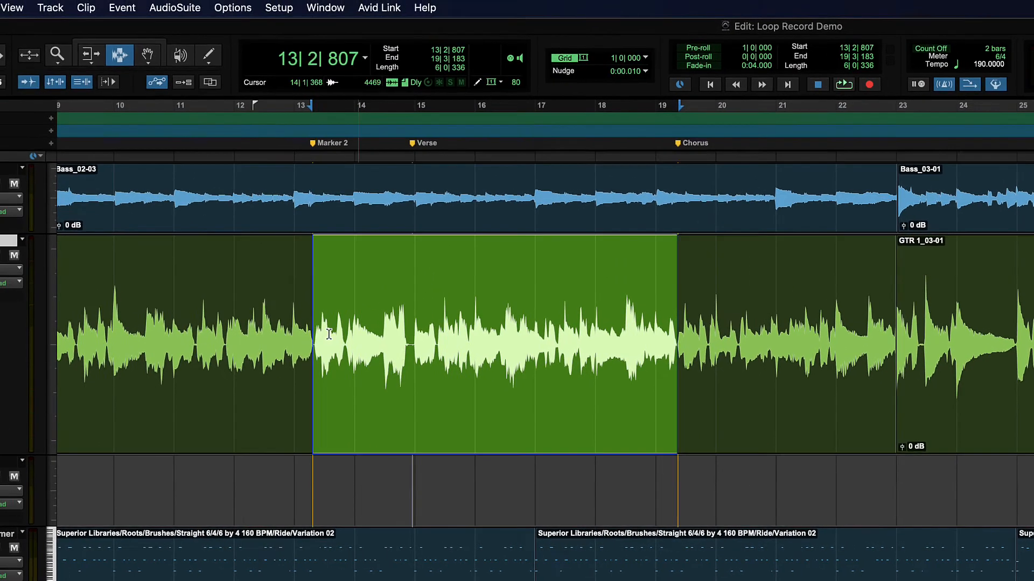
# Step: Select the GTR 1 audio between the Verse and Chorus entries of the Memory Locations window, and close the window
pyautogui.click(344, 329)
pyautogui.click(323, 8)
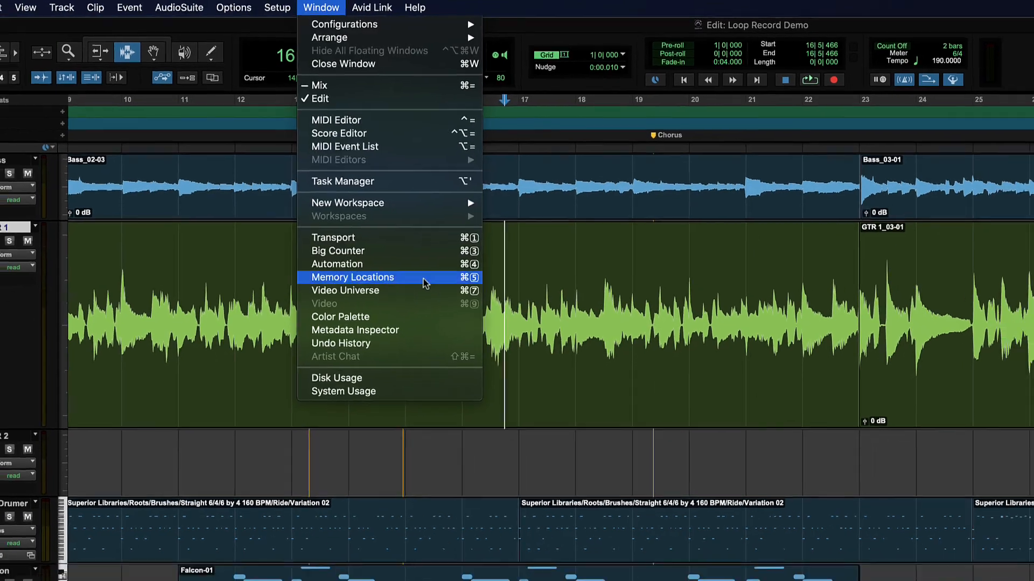
pyautogui.click(441, 295)
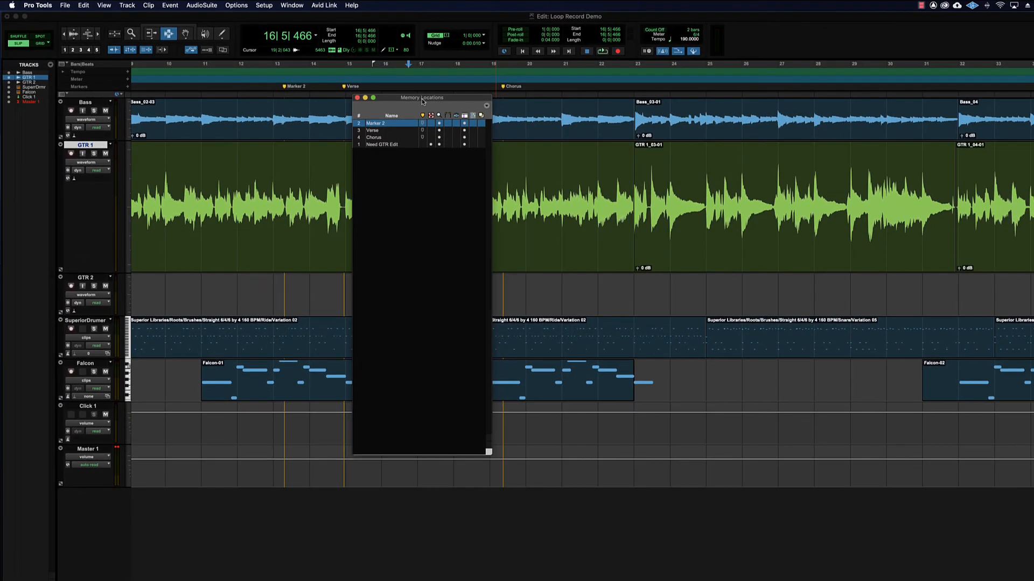
pyautogui.moveTo(423, 102); pyautogui.dragTo(933, 99)
pyautogui.click(873, 129)
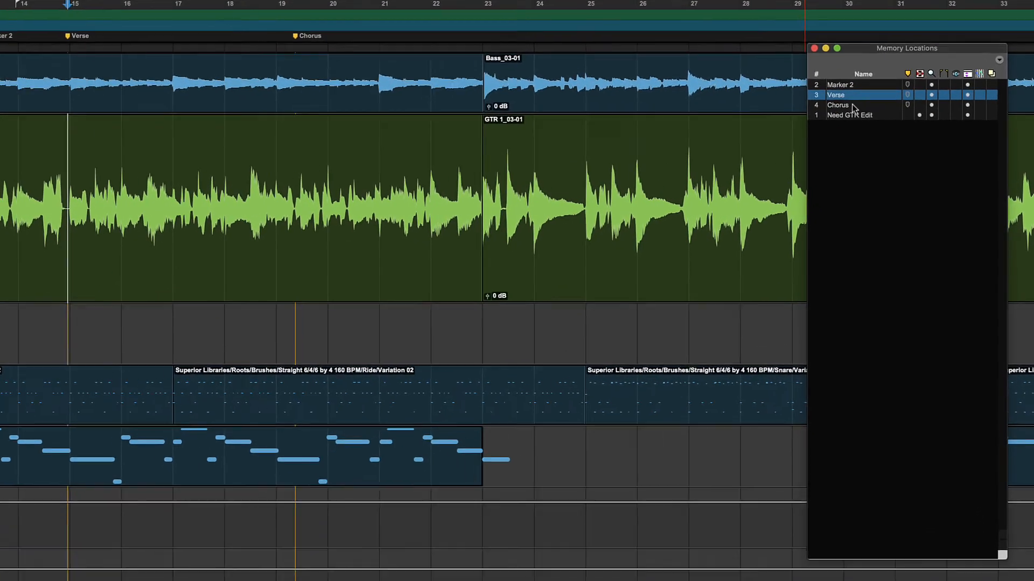
pyautogui.keyDown('shift'); pyautogui.click(894, 136); pyautogui.keyUp('shift')
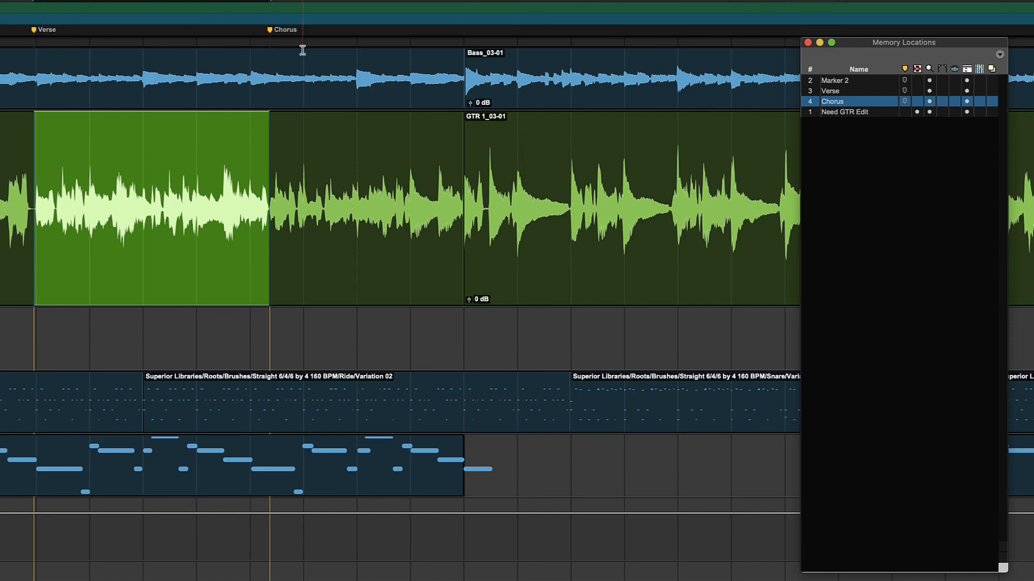
pyautogui.click(808, 43)
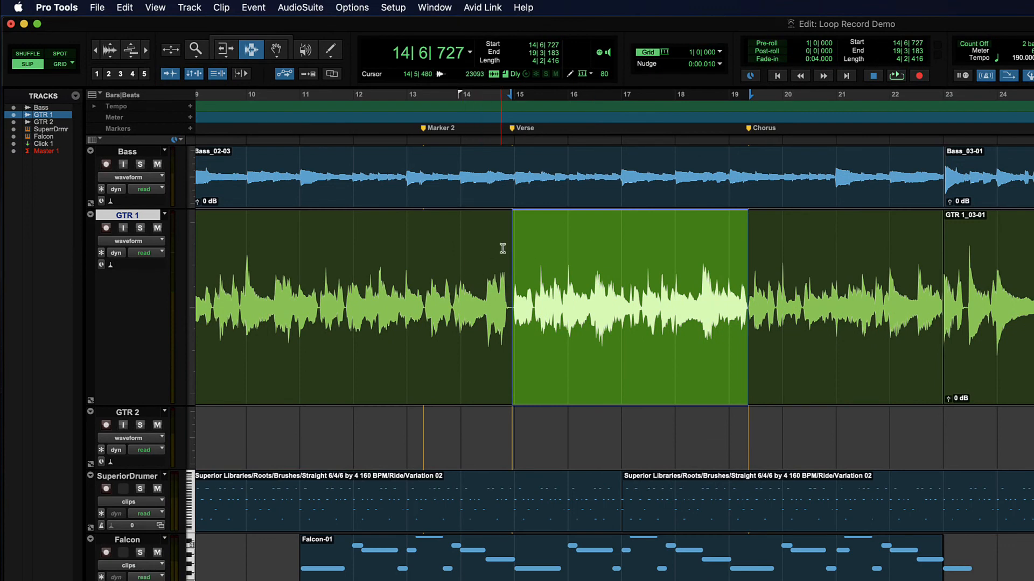
# Step: Select GTR 1 freehand from about the Verse marker to the Chorus marker, and reselect it from 10|6|184 to 16|6|424
pyautogui.click(502, 248)
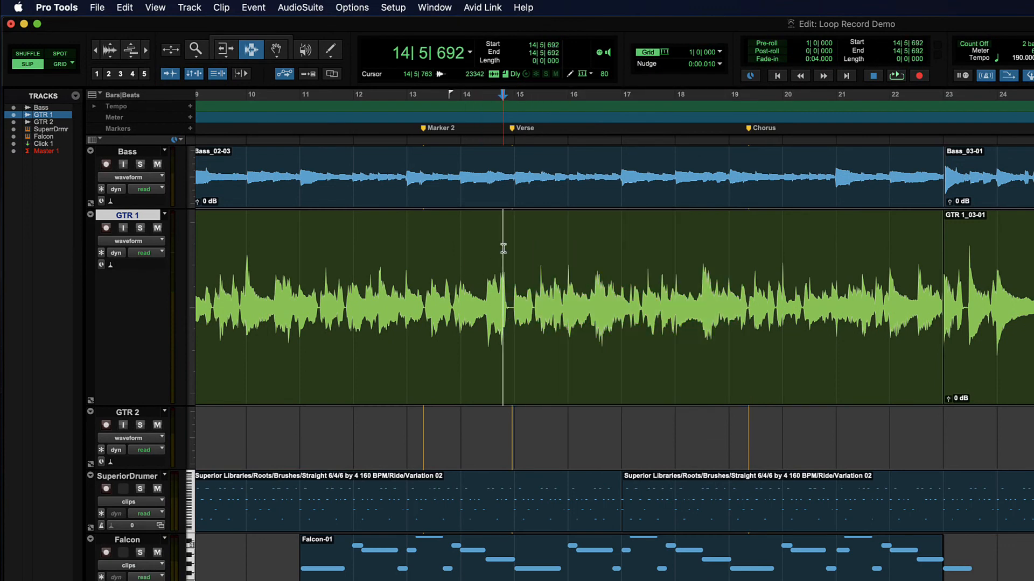
pyautogui.moveTo(512, 291); pyautogui.dragTo(747, 268)
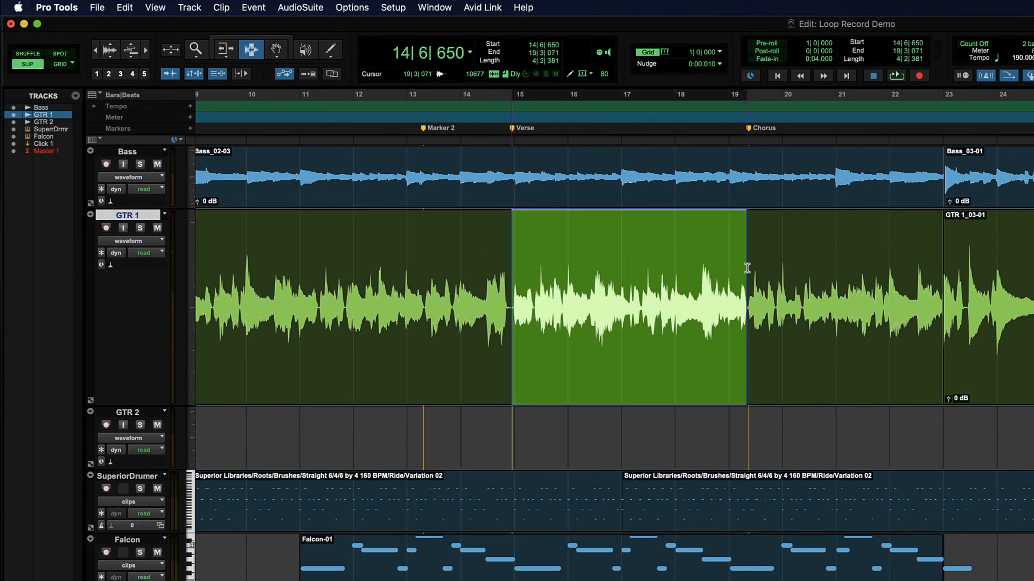
pyautogui.moveTo(293, 290); pyautogui.dragTo(620, 297)
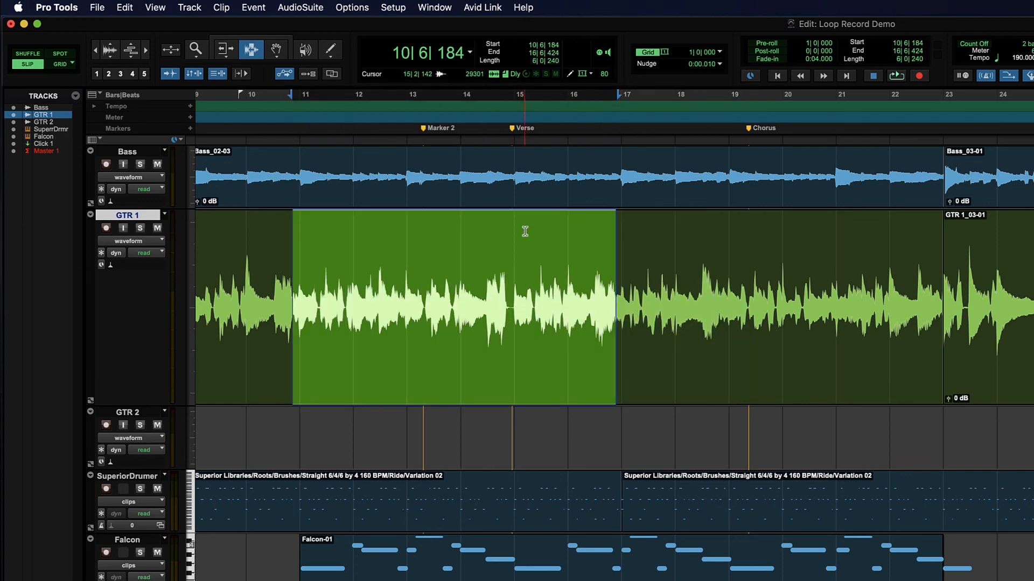
# Step: Select the GTR 1 audio from 14|6|791 to 24|6|791, and check the Link Timeline and Edit Selection option
pyautogui.click(513, 275)
pyautogui.moveTo(512, 276); pyautogui.dragTo(1033, 264)
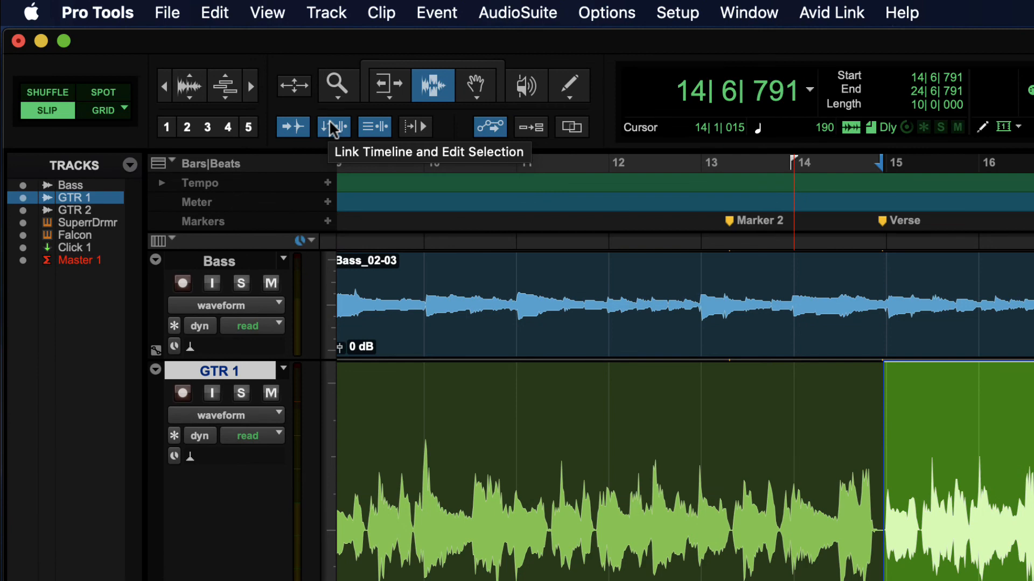
pyautogui.click(330, 125)
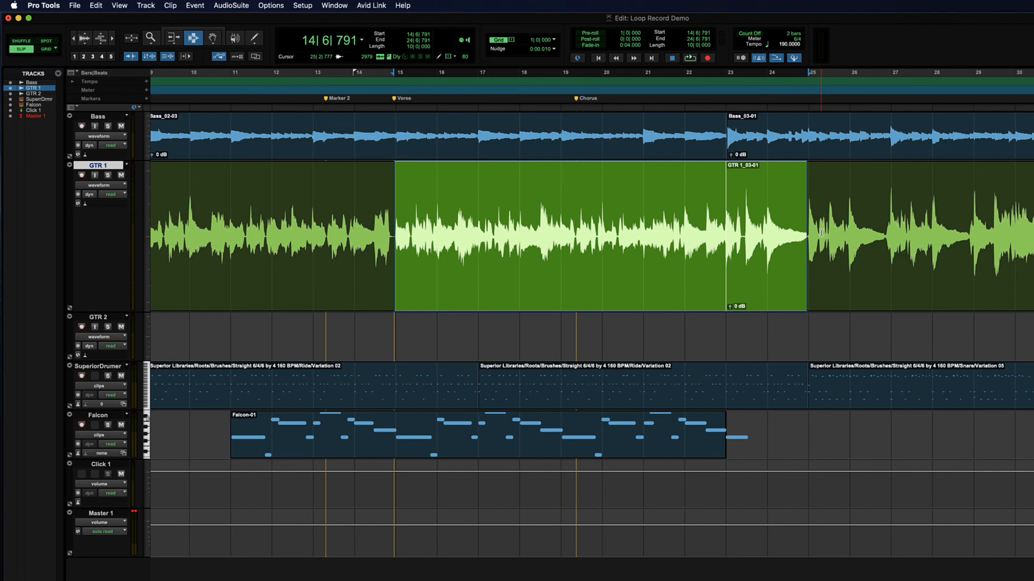
# Step: Record-enable GTR 1 and punch-record over its short phrase from 13|3|105 to 13|6|189
pyautogui.click(349, 236)
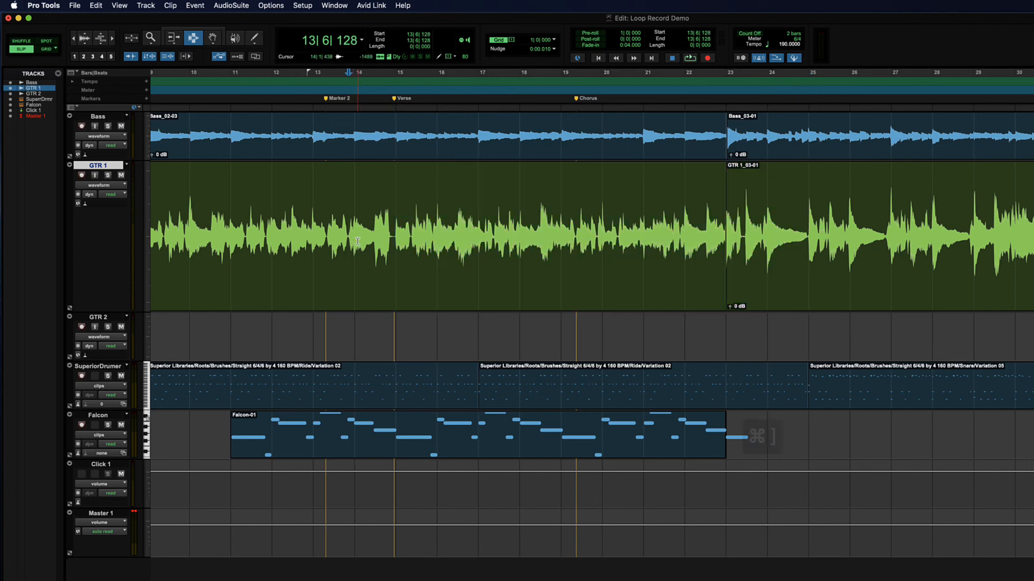
pyautogui.press('super+bracketright')
pyautogui.press('super+bracketright')
pyautogui.press('super+bracketright')
pyautogui.moveTo(519, 245); pyautogui.dragTo(689, 249)
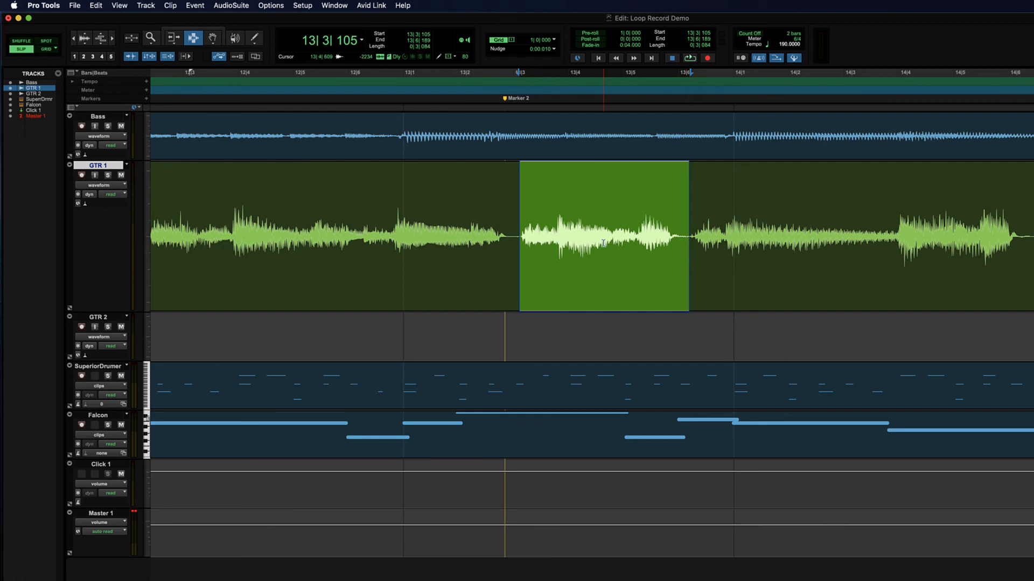
pyautogui.click(81, 175)
pyautogui.press('super+space')
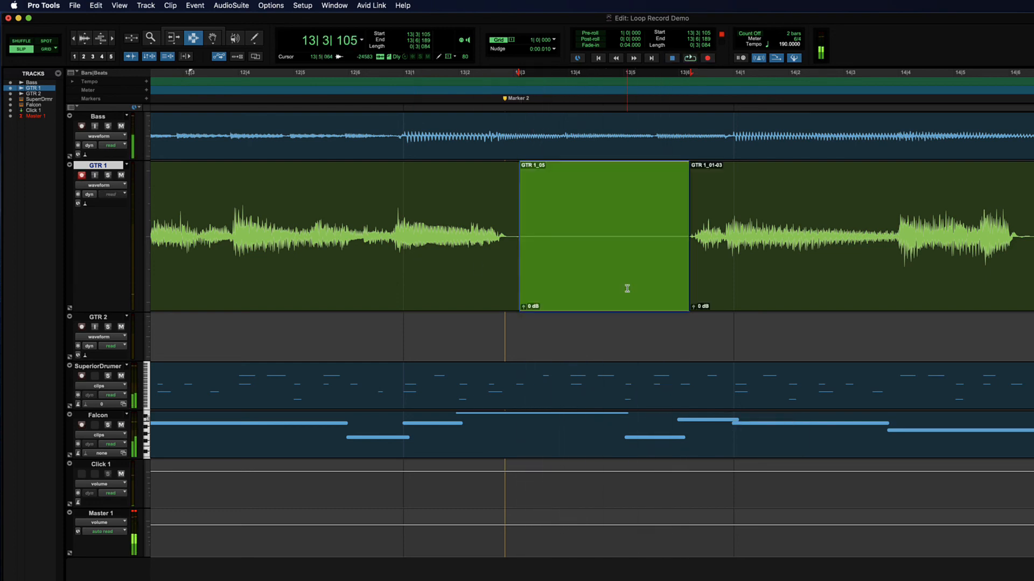
# Step: Undo the punch recording on GTR 1
pyautogui.press('super+z')
pyautogui.press('super+z')
pyautogui.press('super+z')
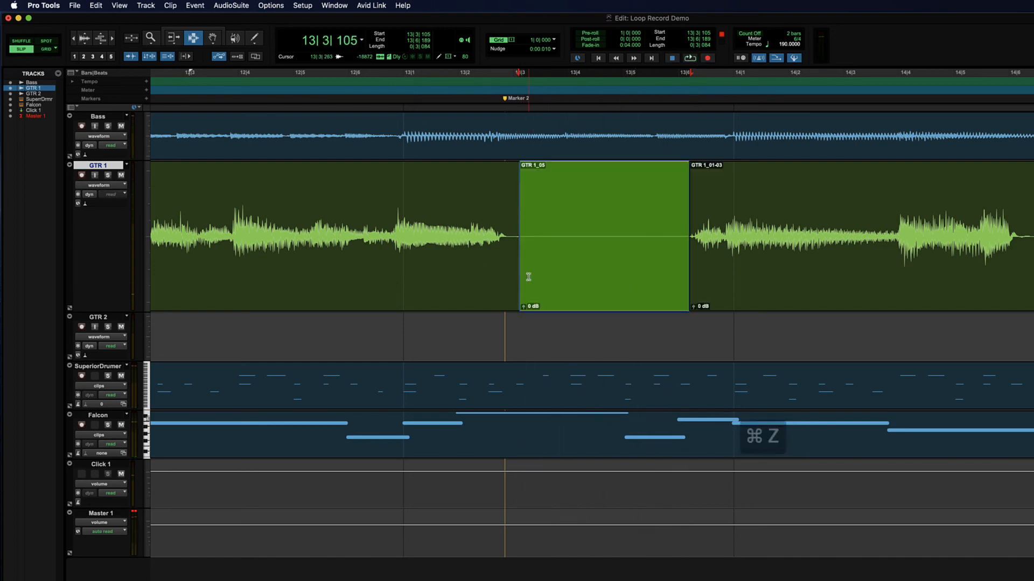
# Step: Select the GTR 1 audio from 11|3|180 to 13|2|950, and check the pre-roll setting
pyautogui.moveTo(429, 246); pyautogui.dragTo(756, 249)
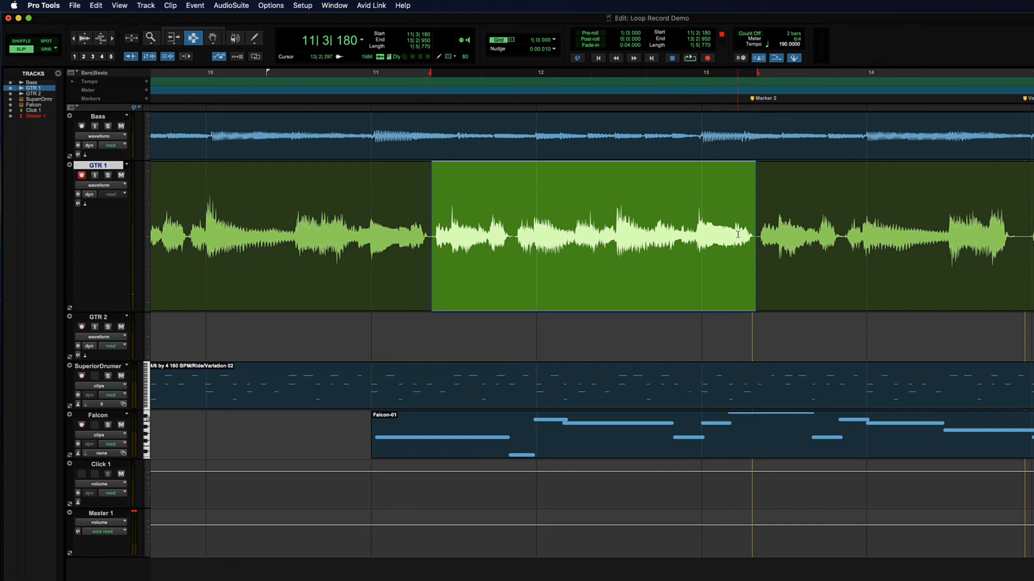
pyautogui.click(595, 34)
pyautogui.click(593, 35)
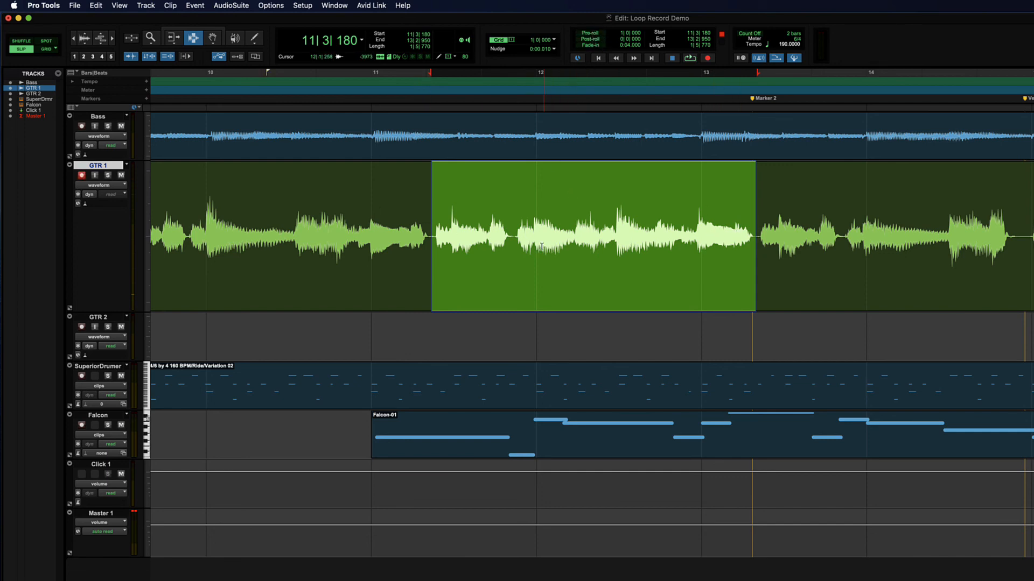